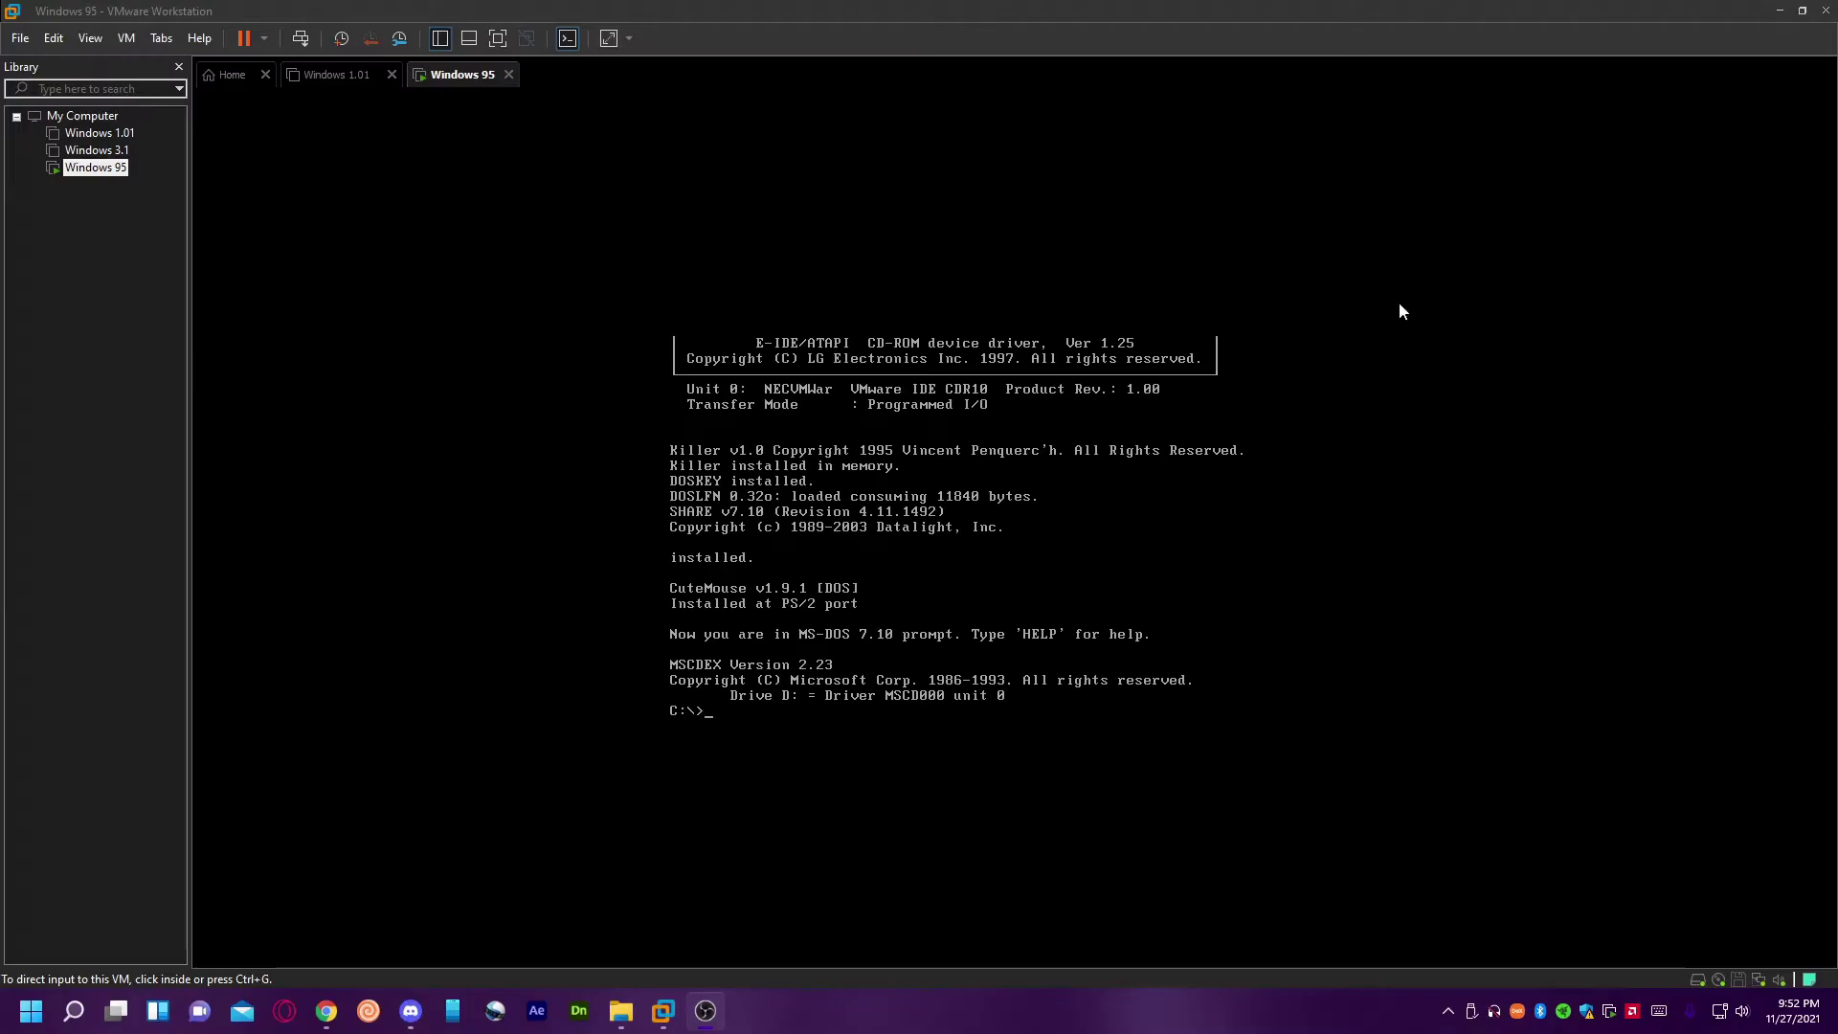
Switch the Windows 95 VM's MS-DOS console to full-screen view
click(498, 39)
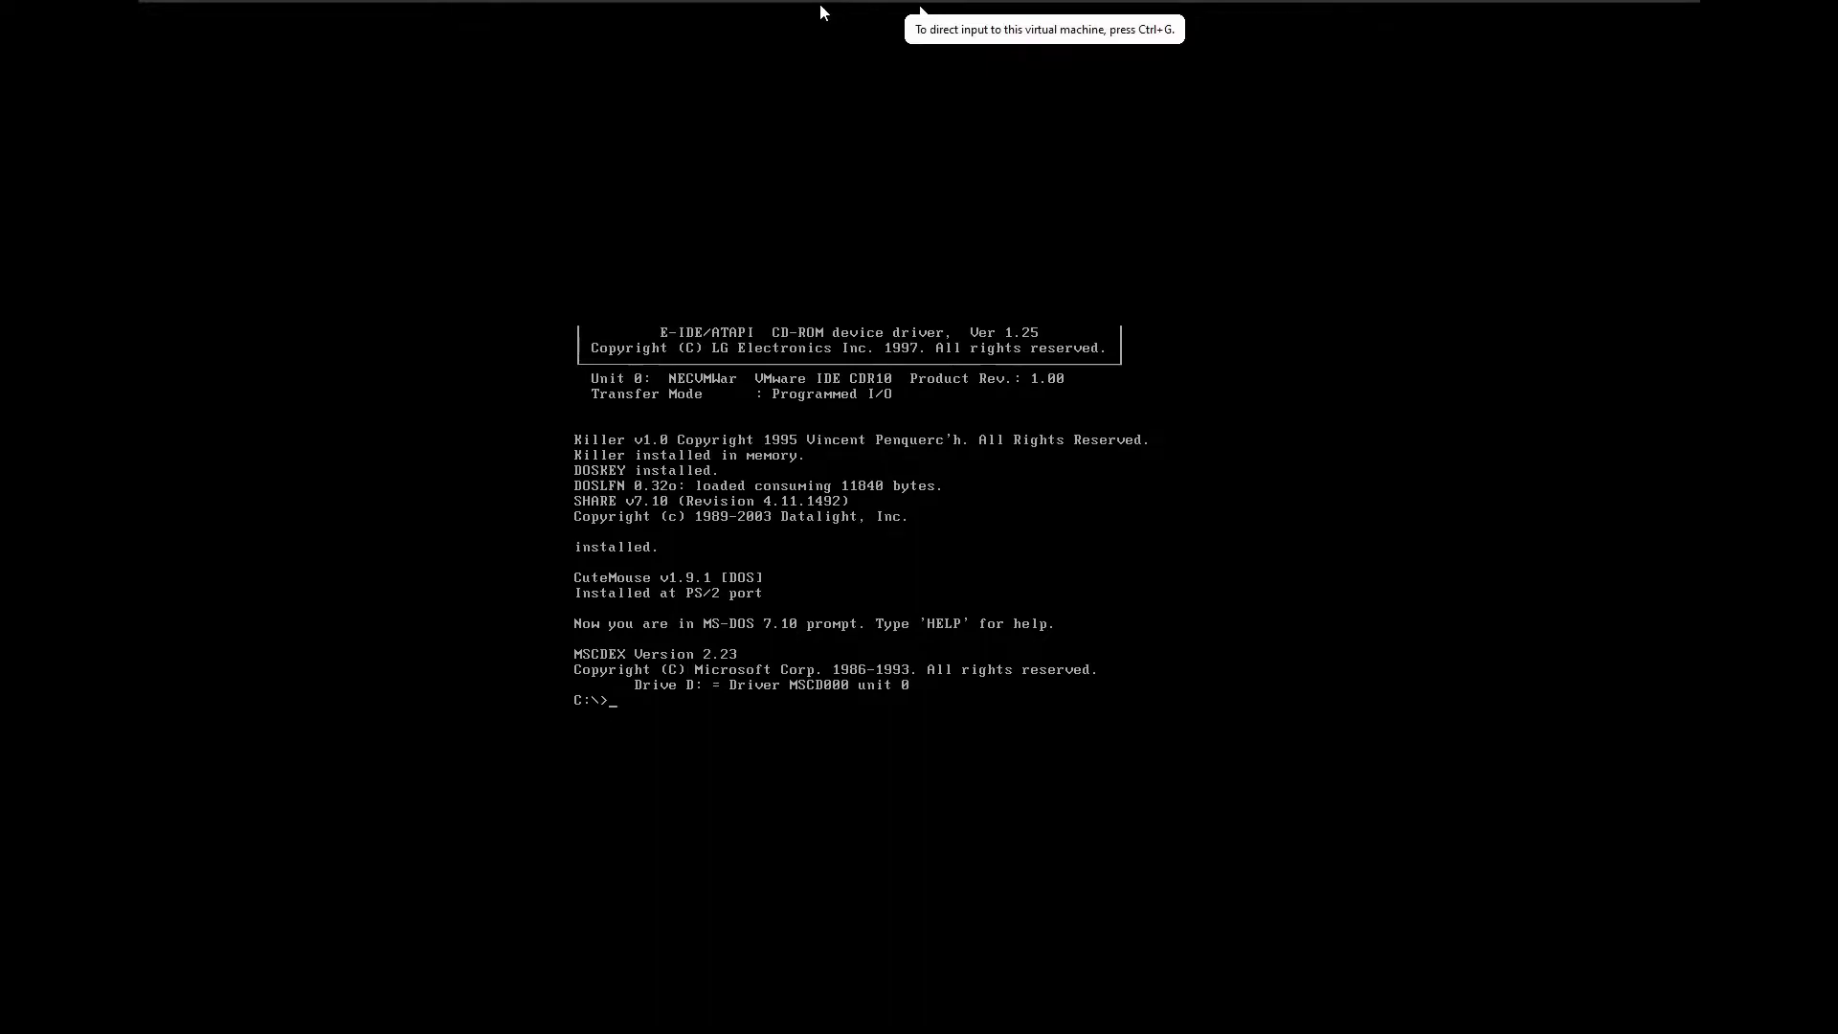
Open the CD/DVD (IDE) drive settings from the VM's Removable Devices menu
mouse_move(755, 5)
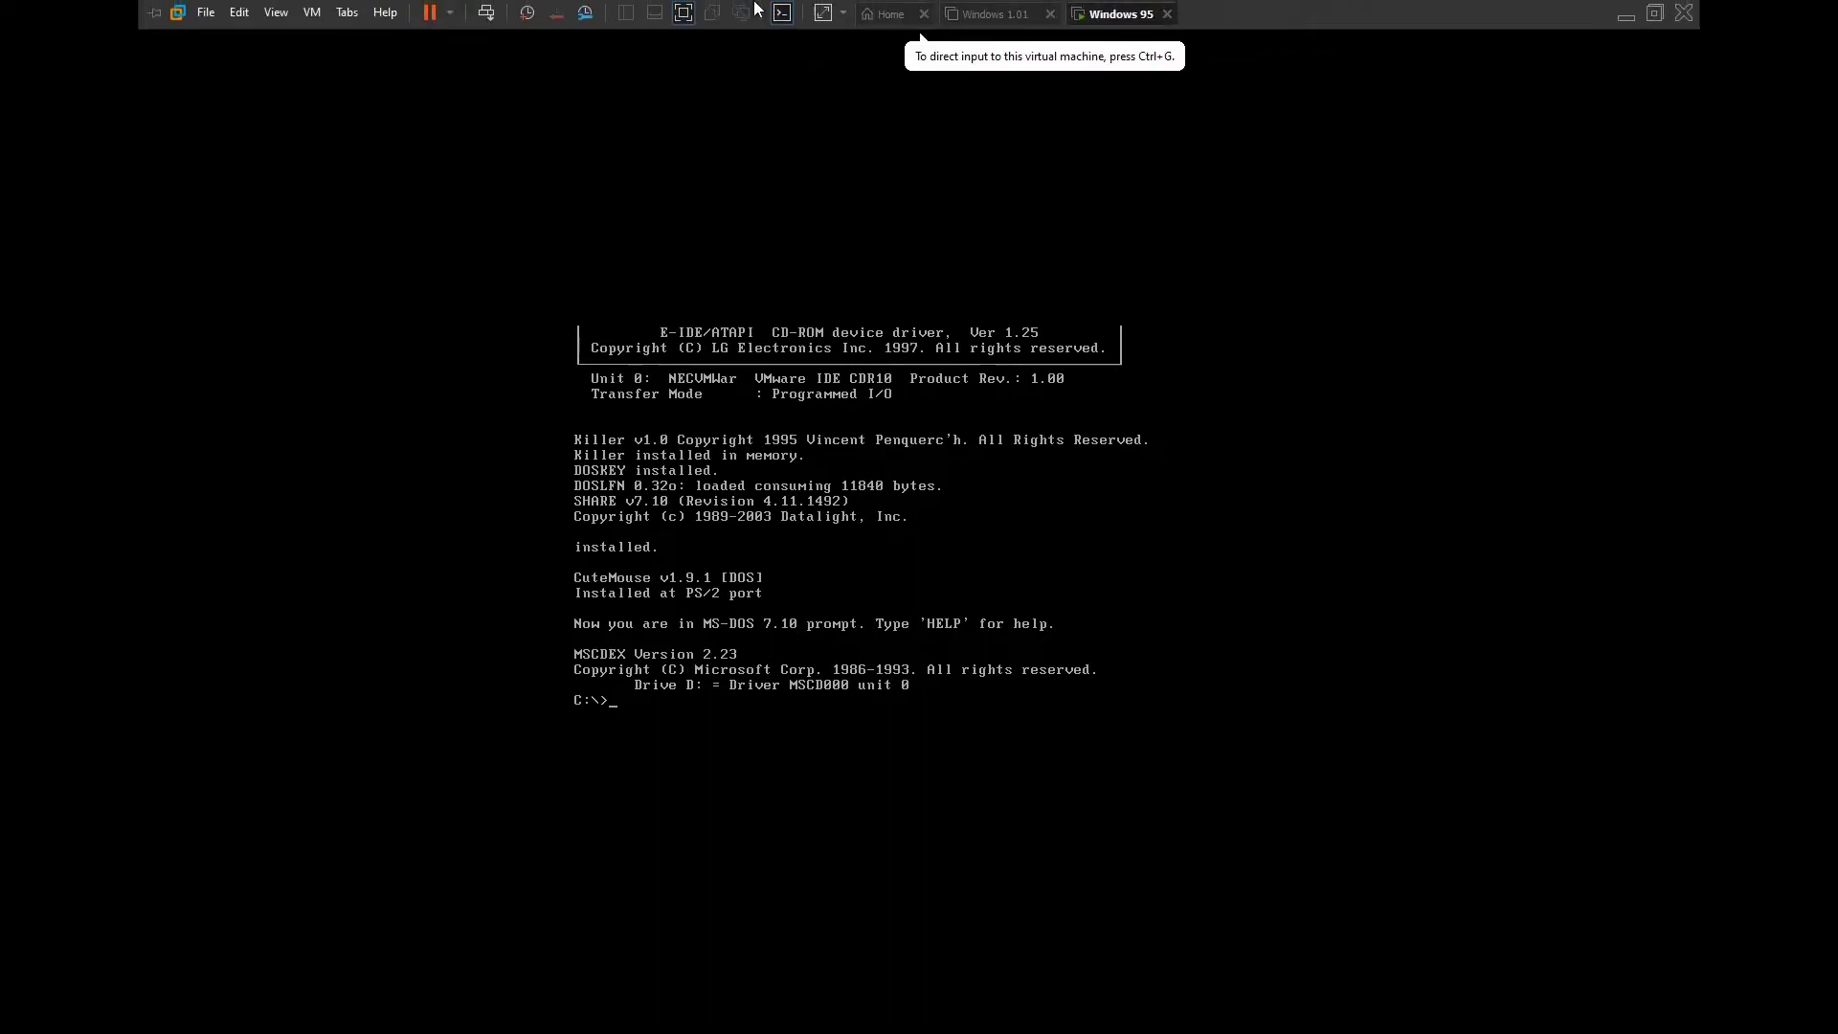
click(315, 16)
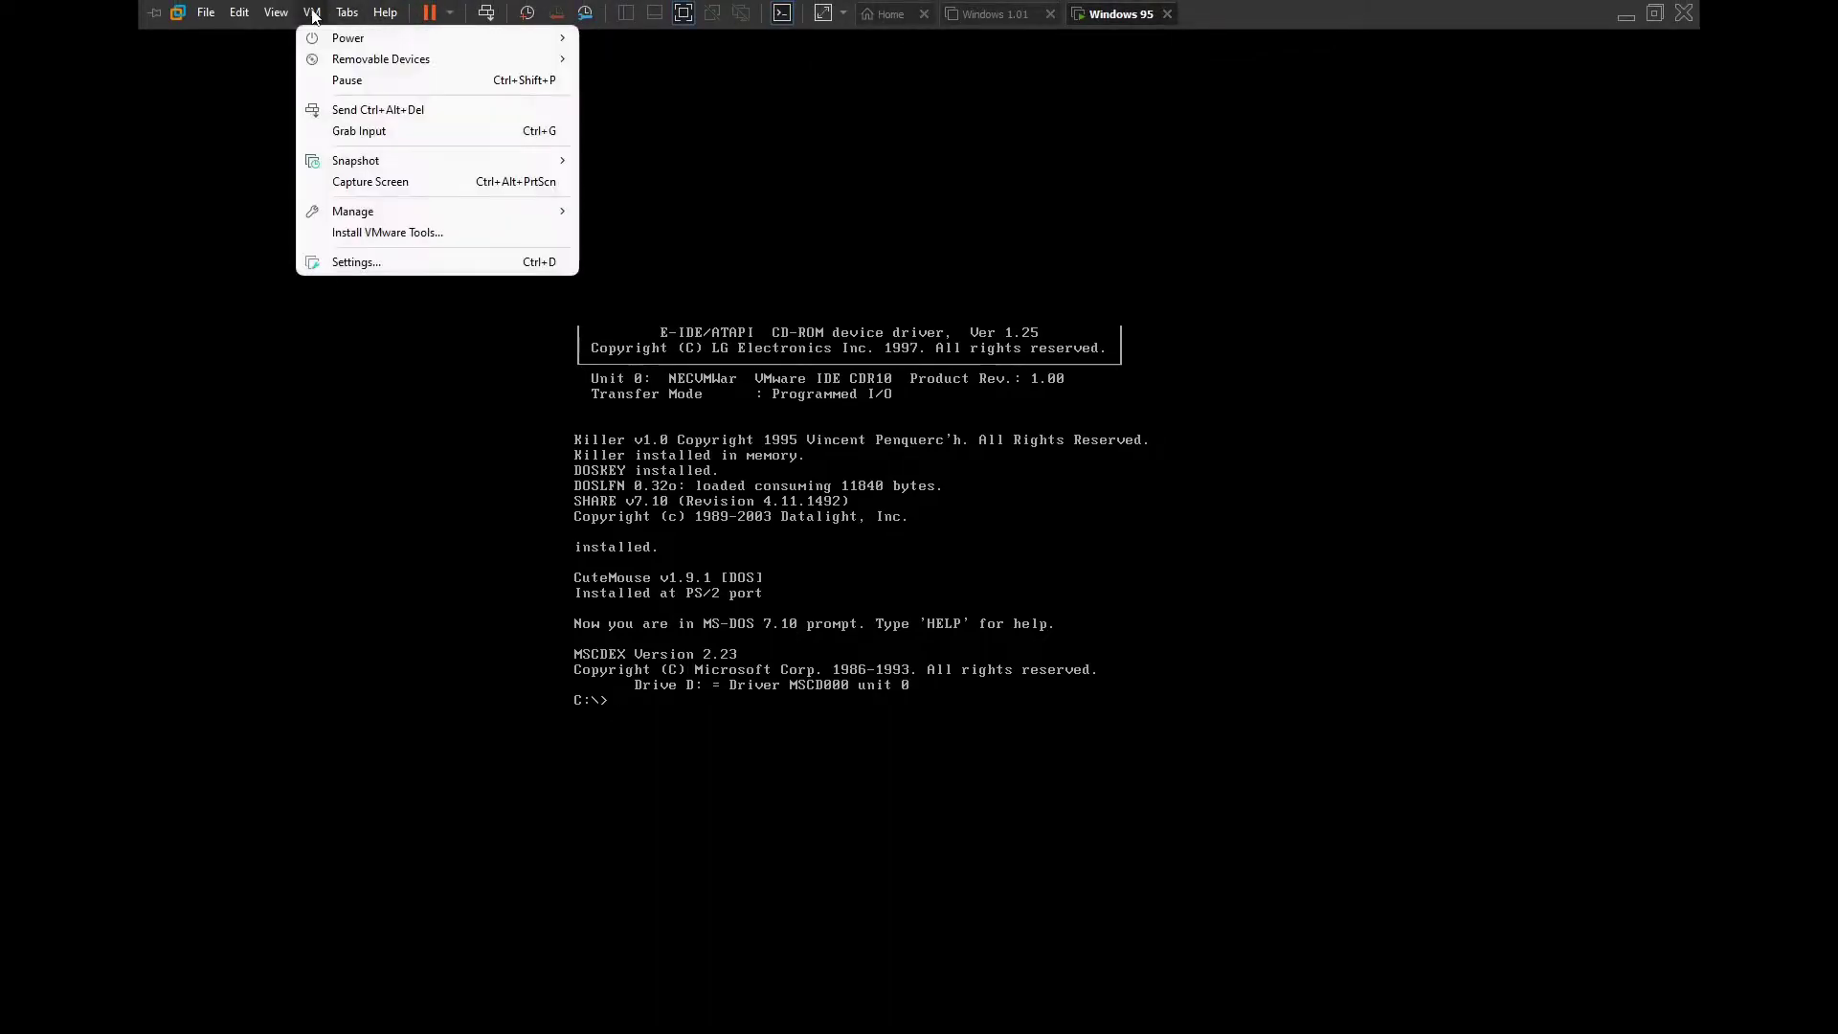
mouse_move(334, 64)
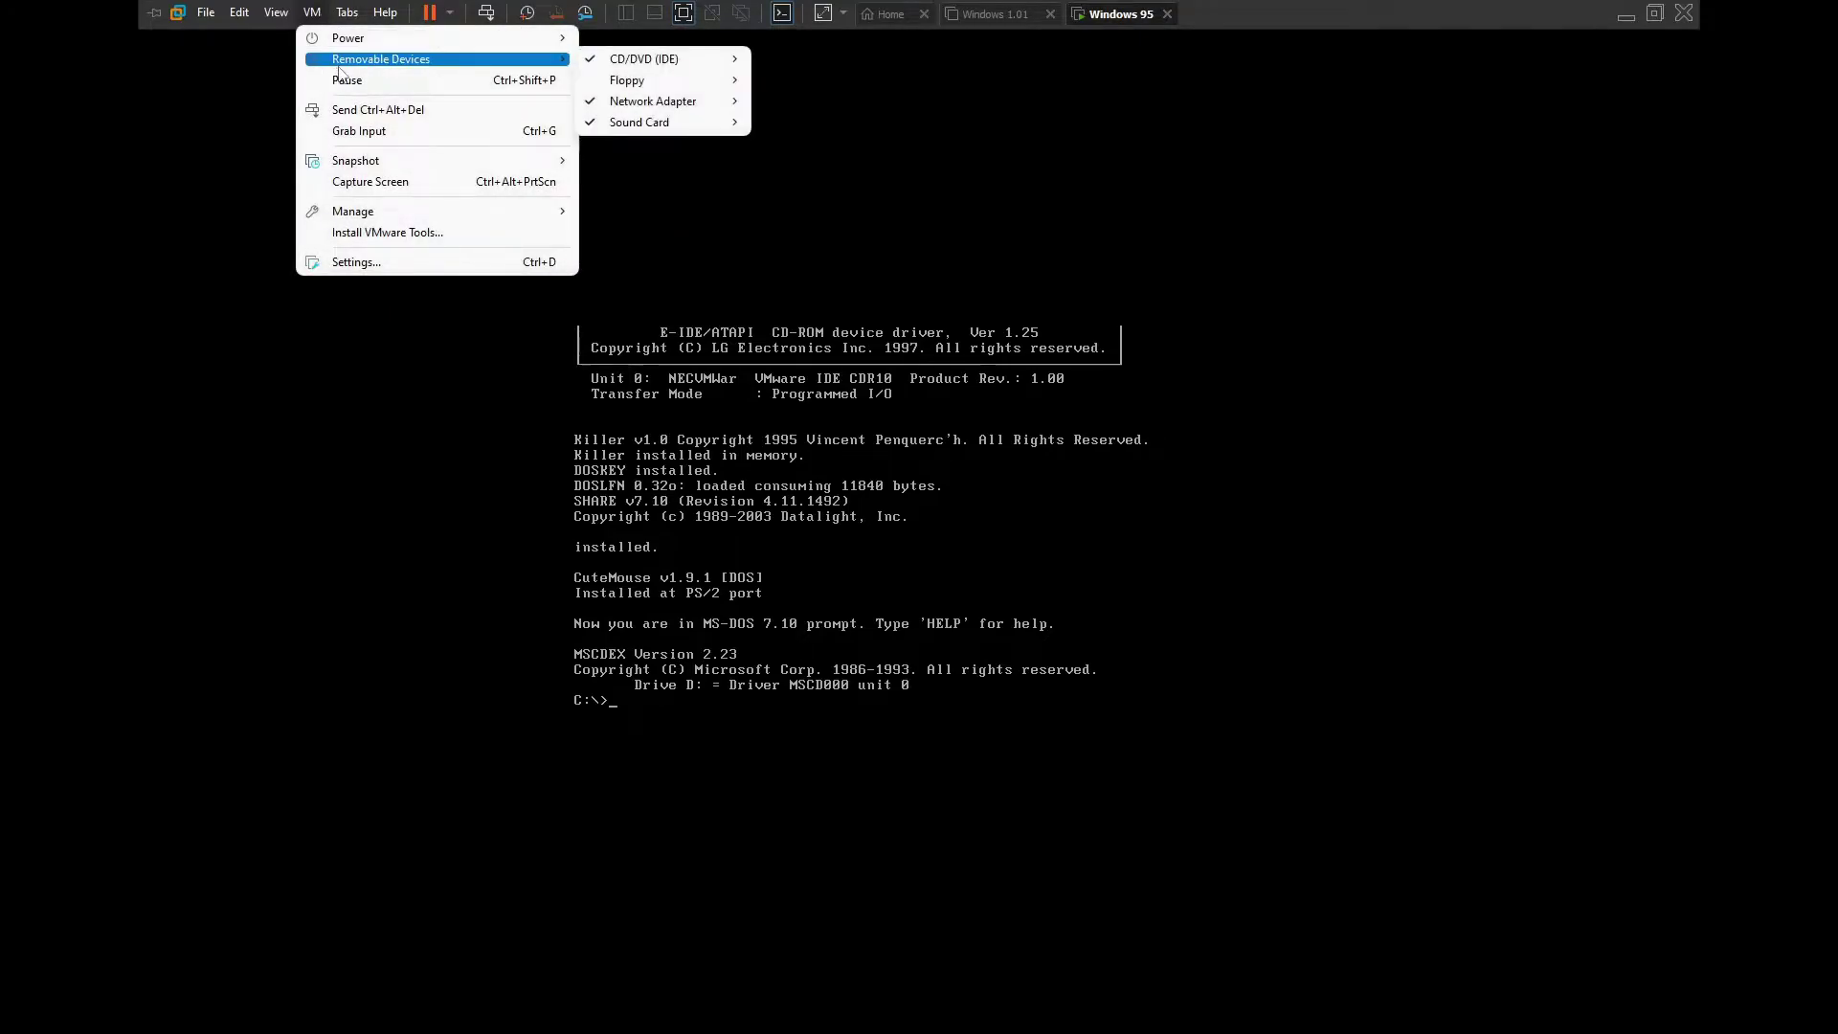
mouse_move(661, 59)
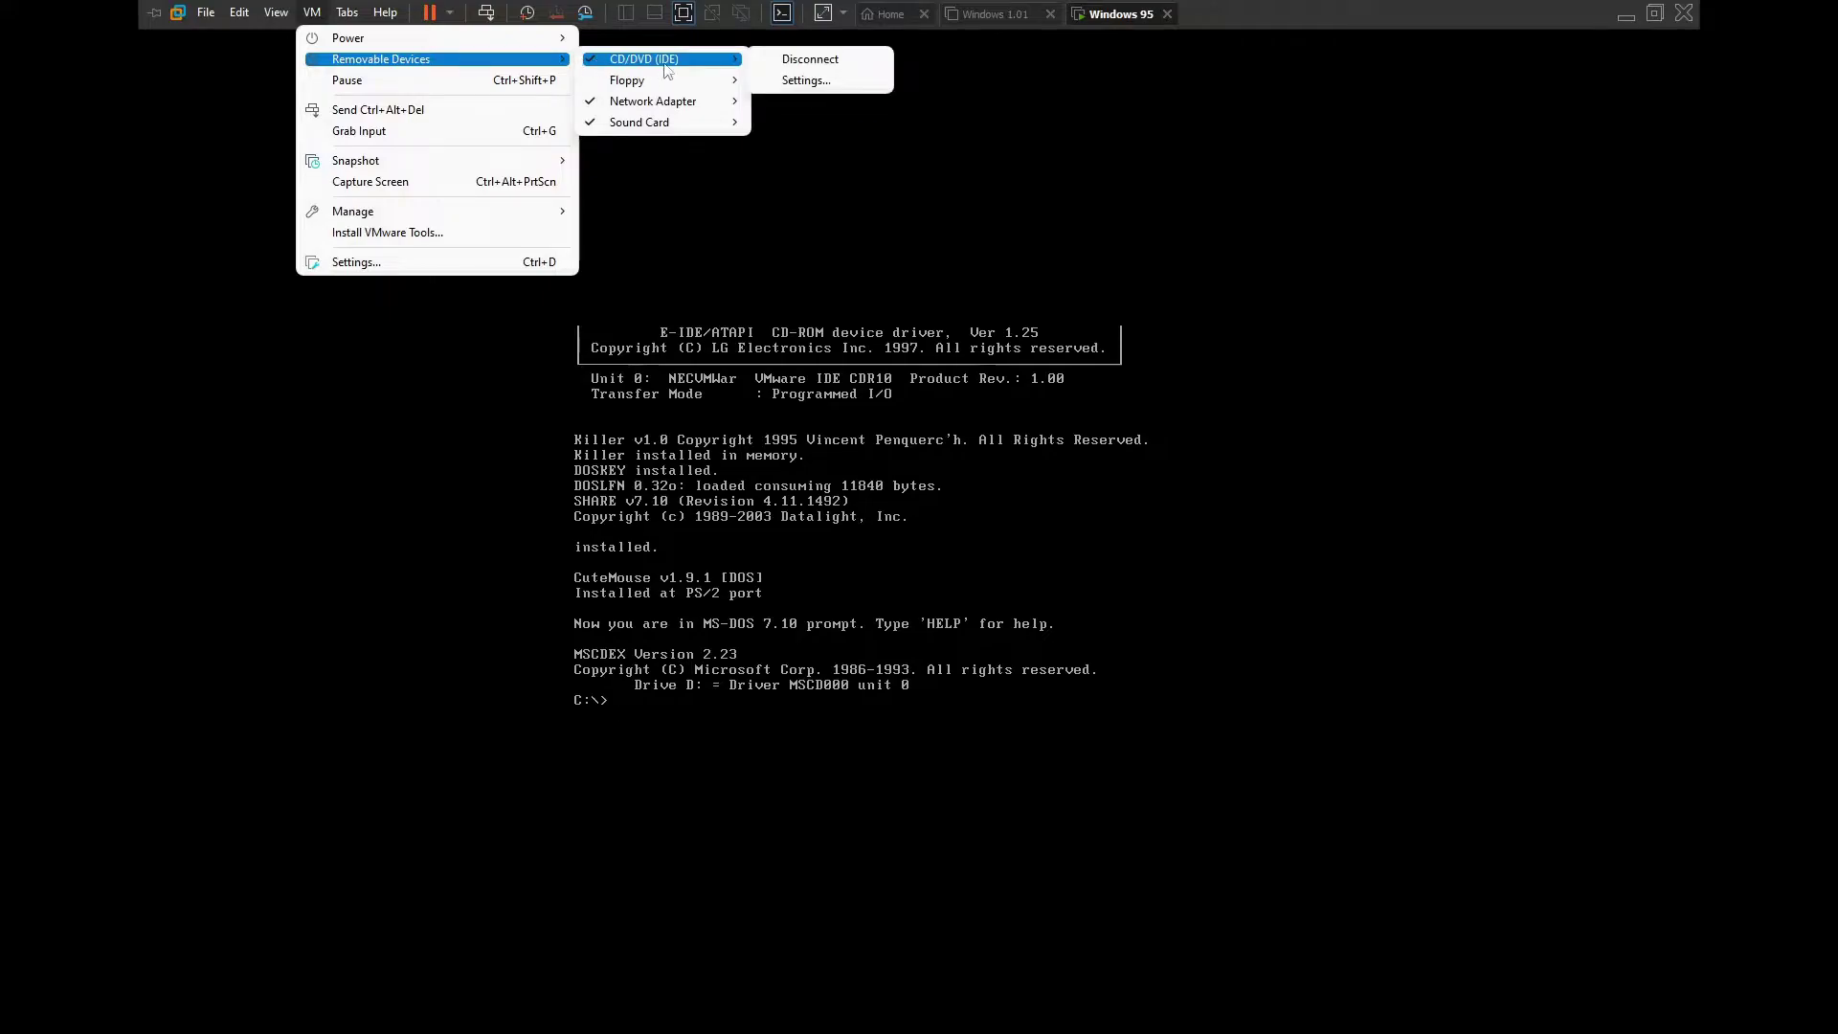
click(782, 75)
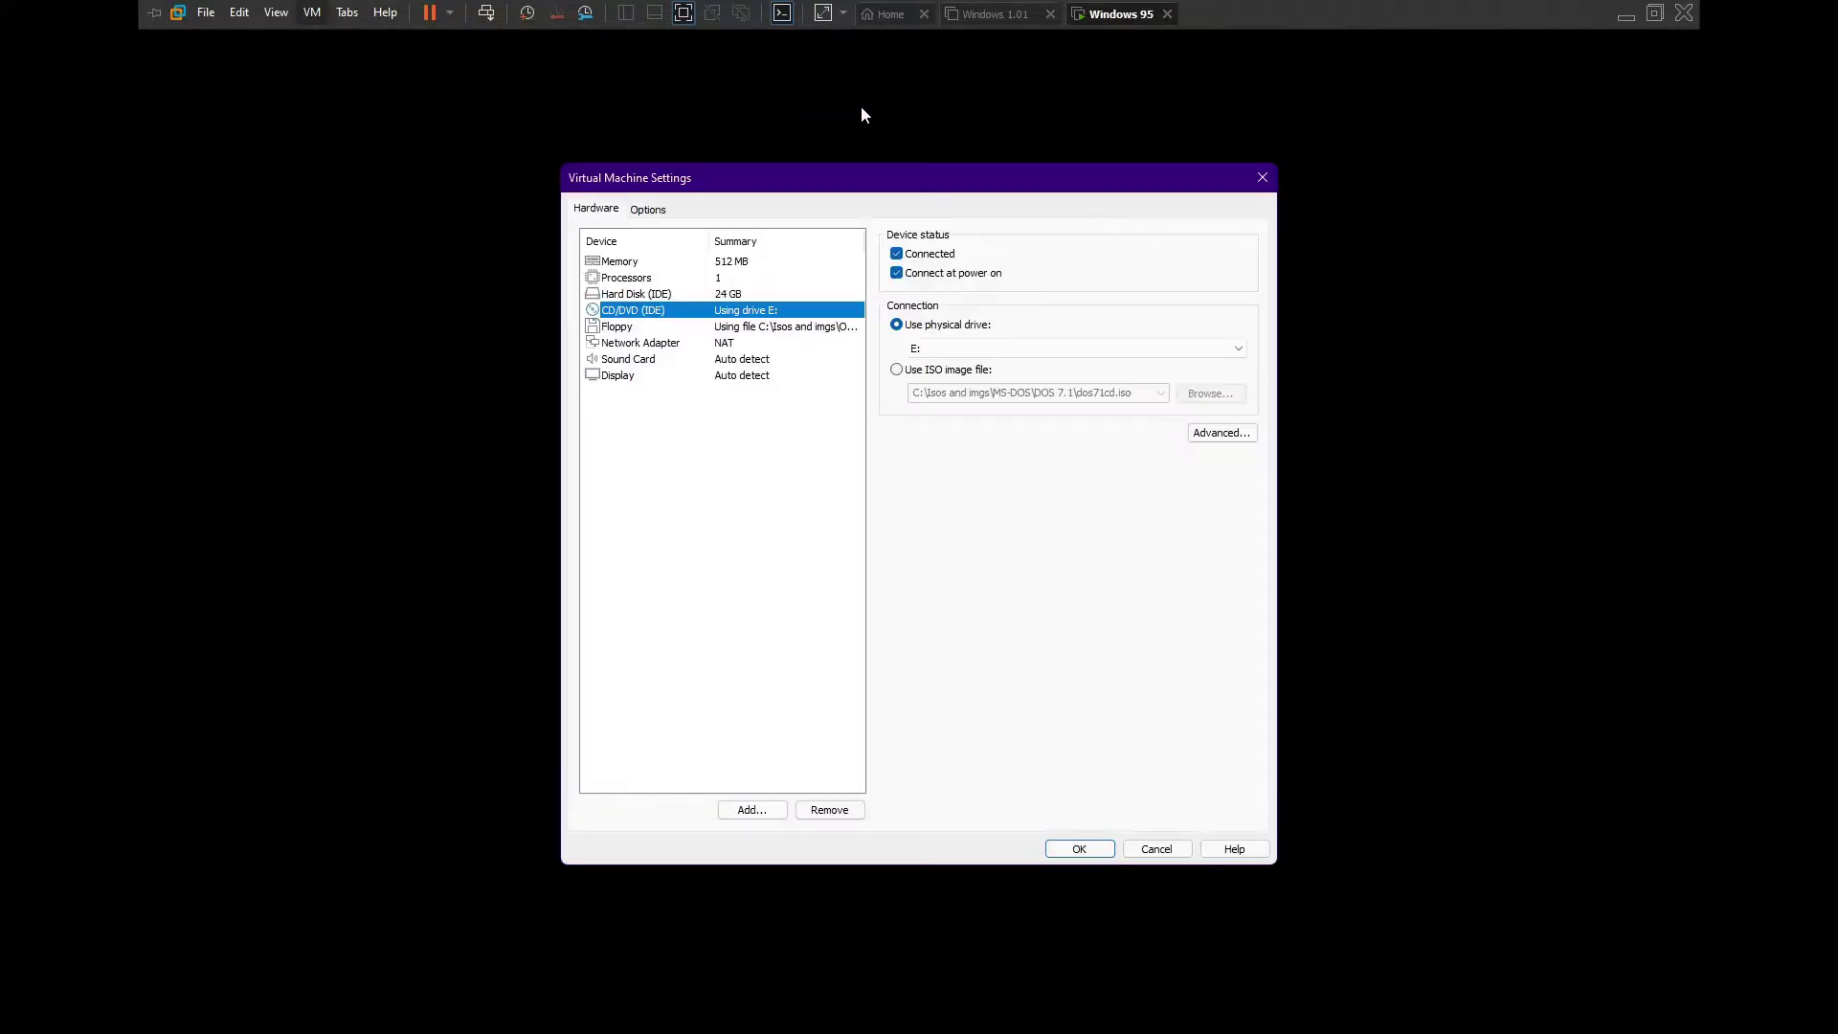
Try using an ISO image for the CD/DVD, browse Downloads and Desktop, then cancel
click(941, 366)
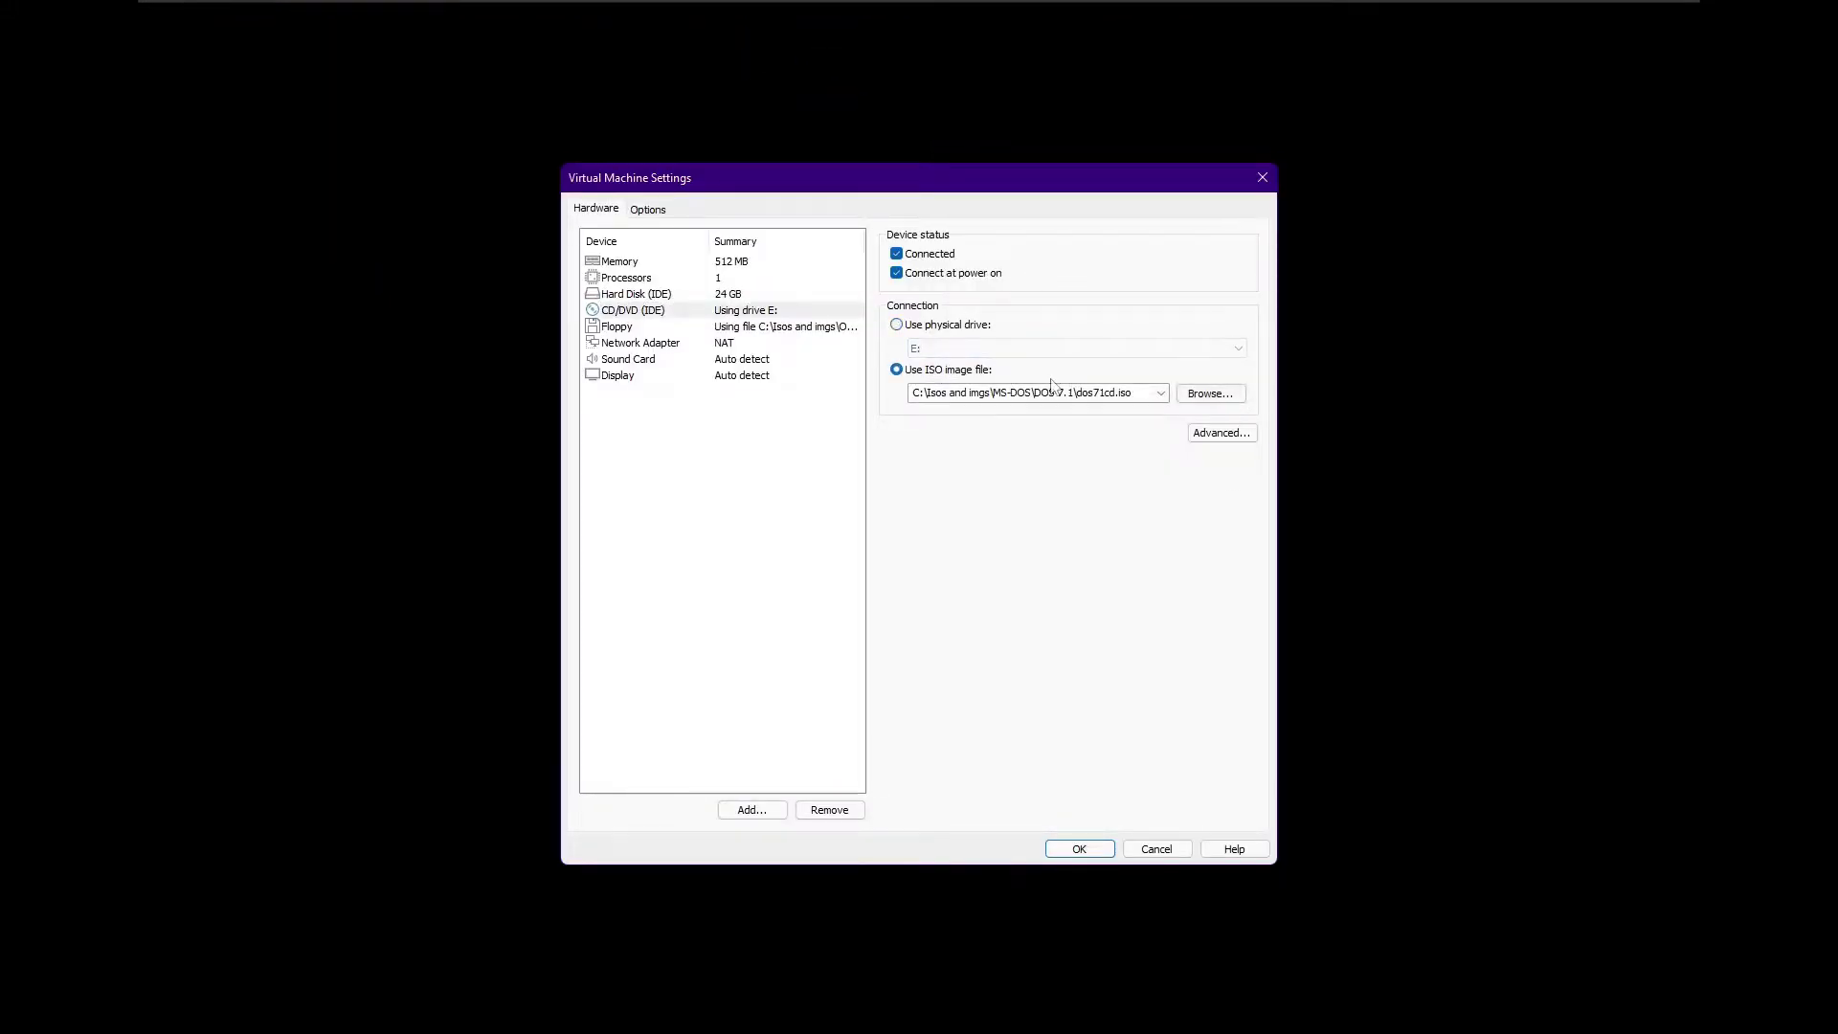
click(1211, 394)
click(611, 497)
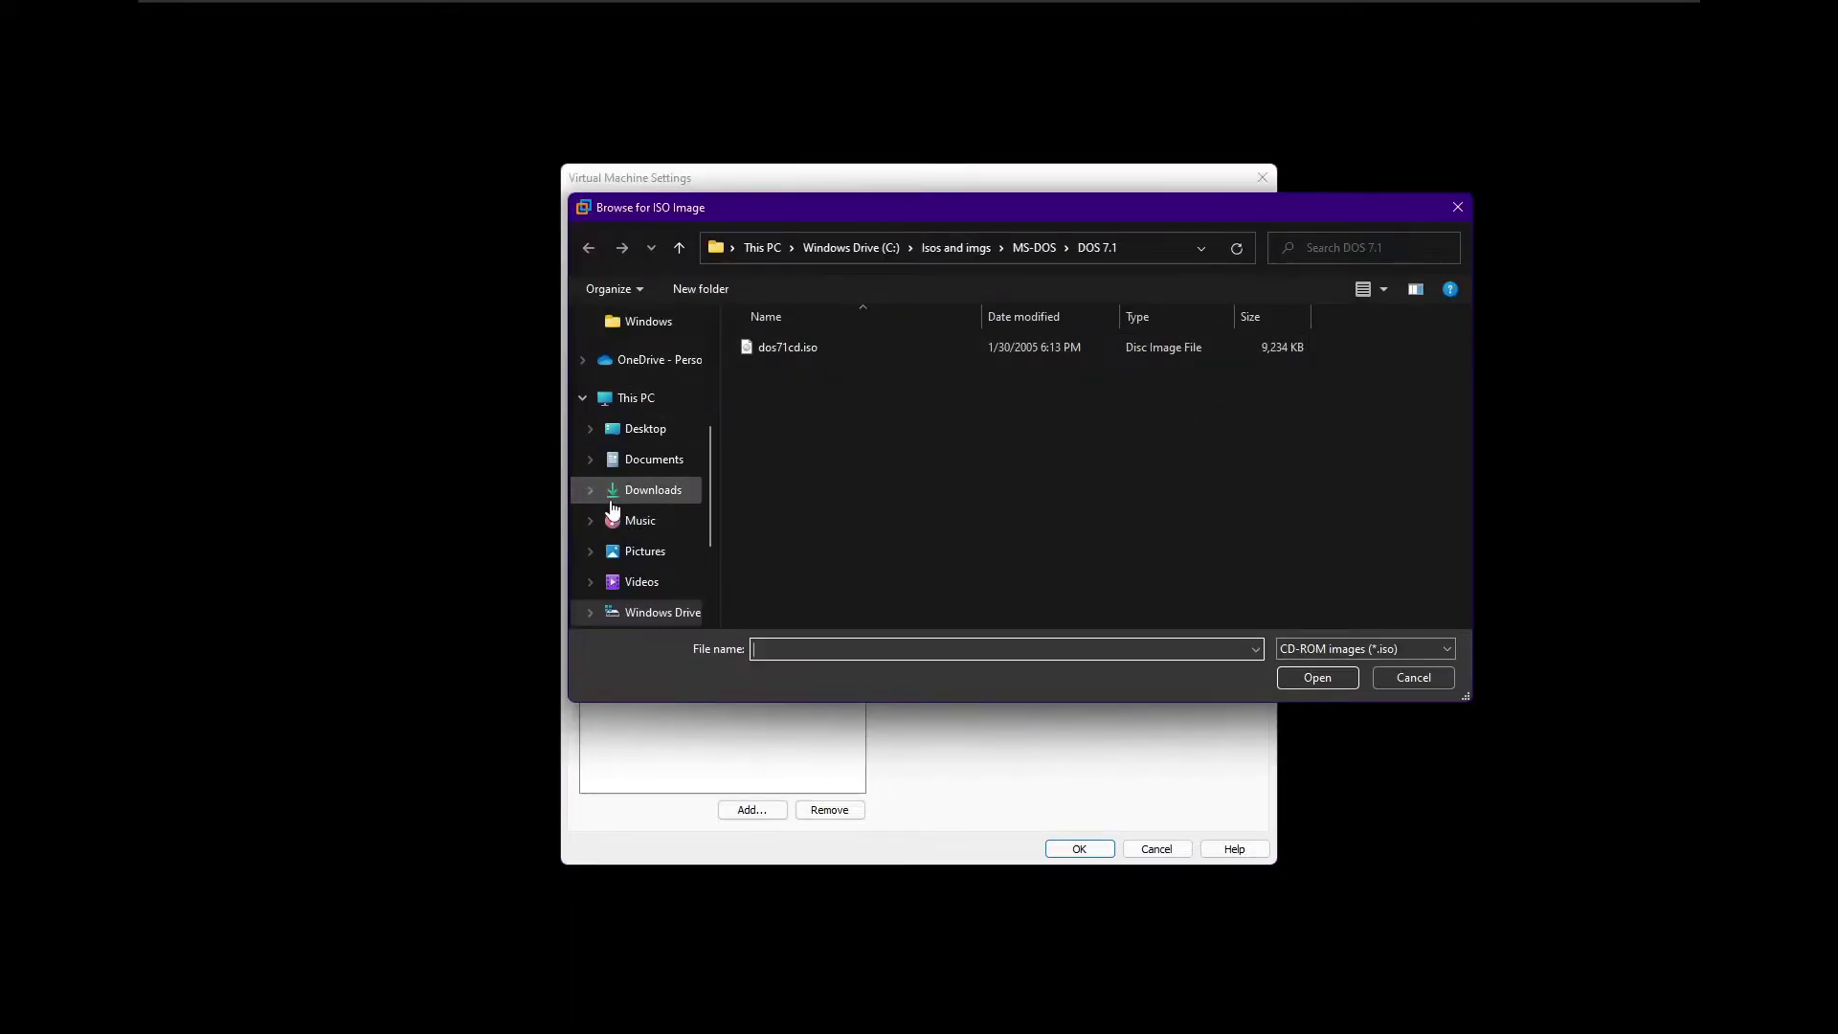
click(643, 430)
scroll(679, 563, down, 2)
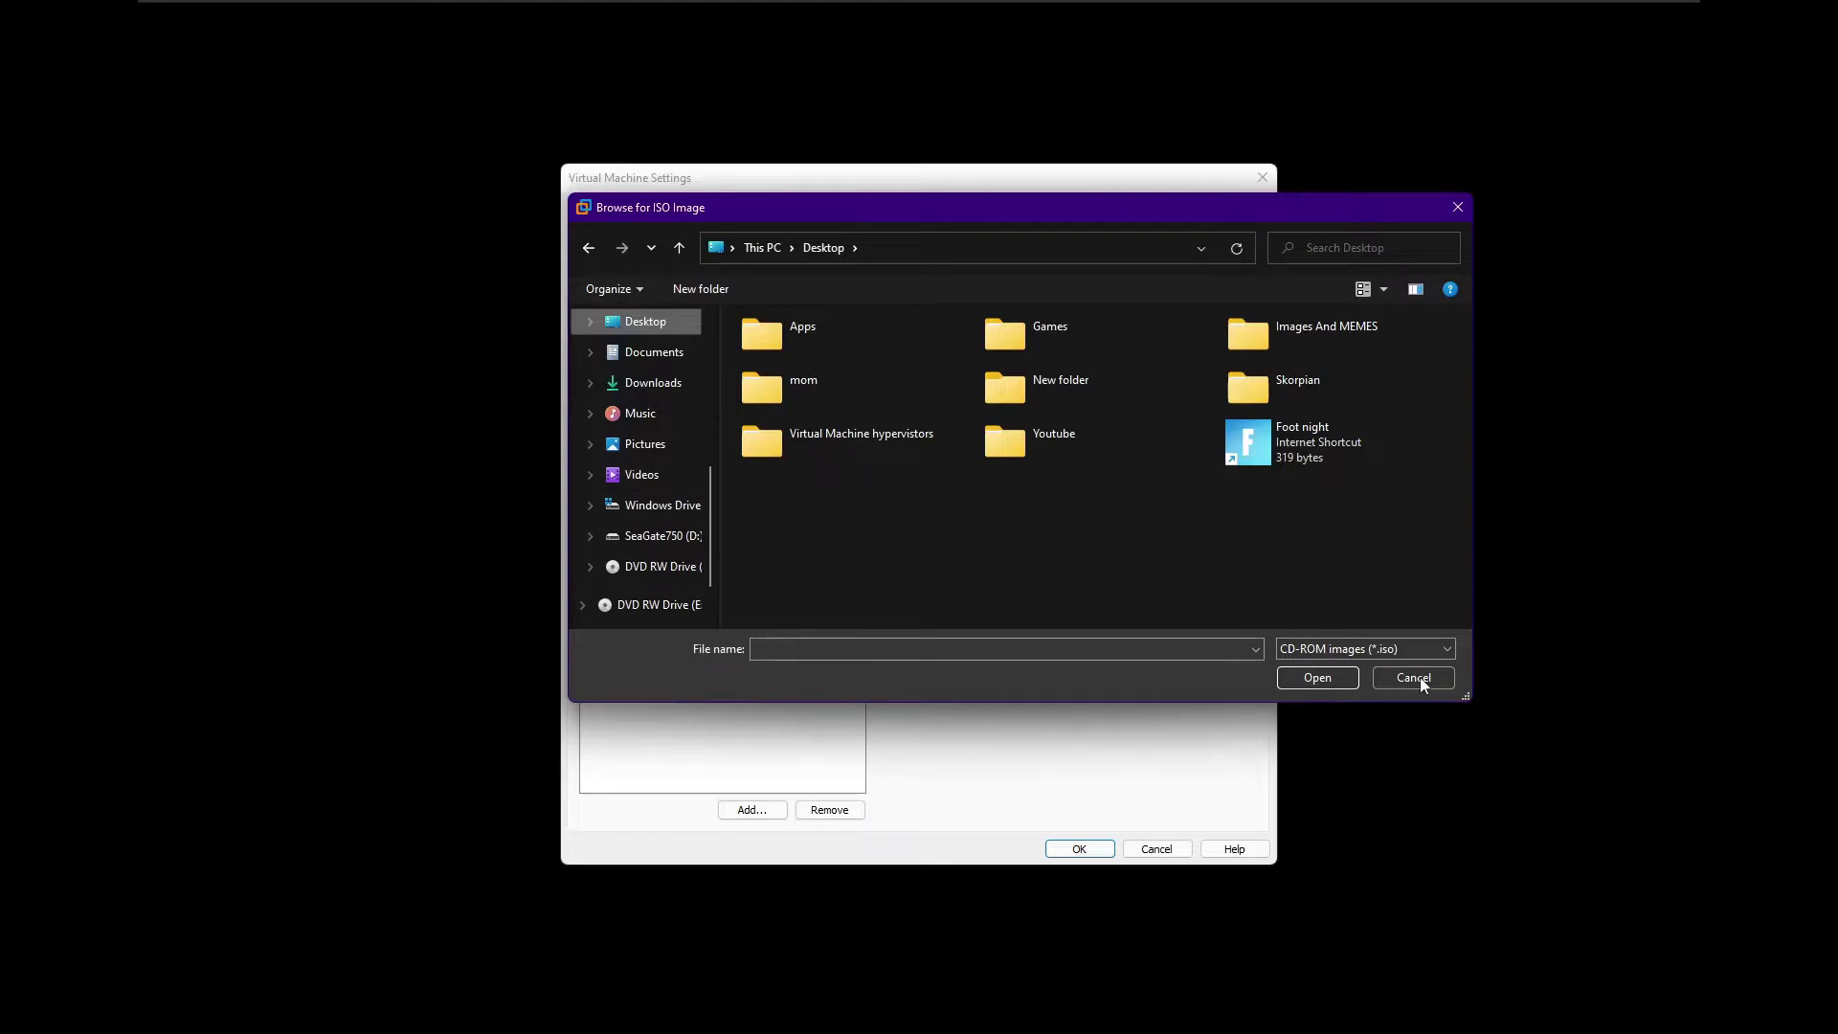
click(1415, 678)
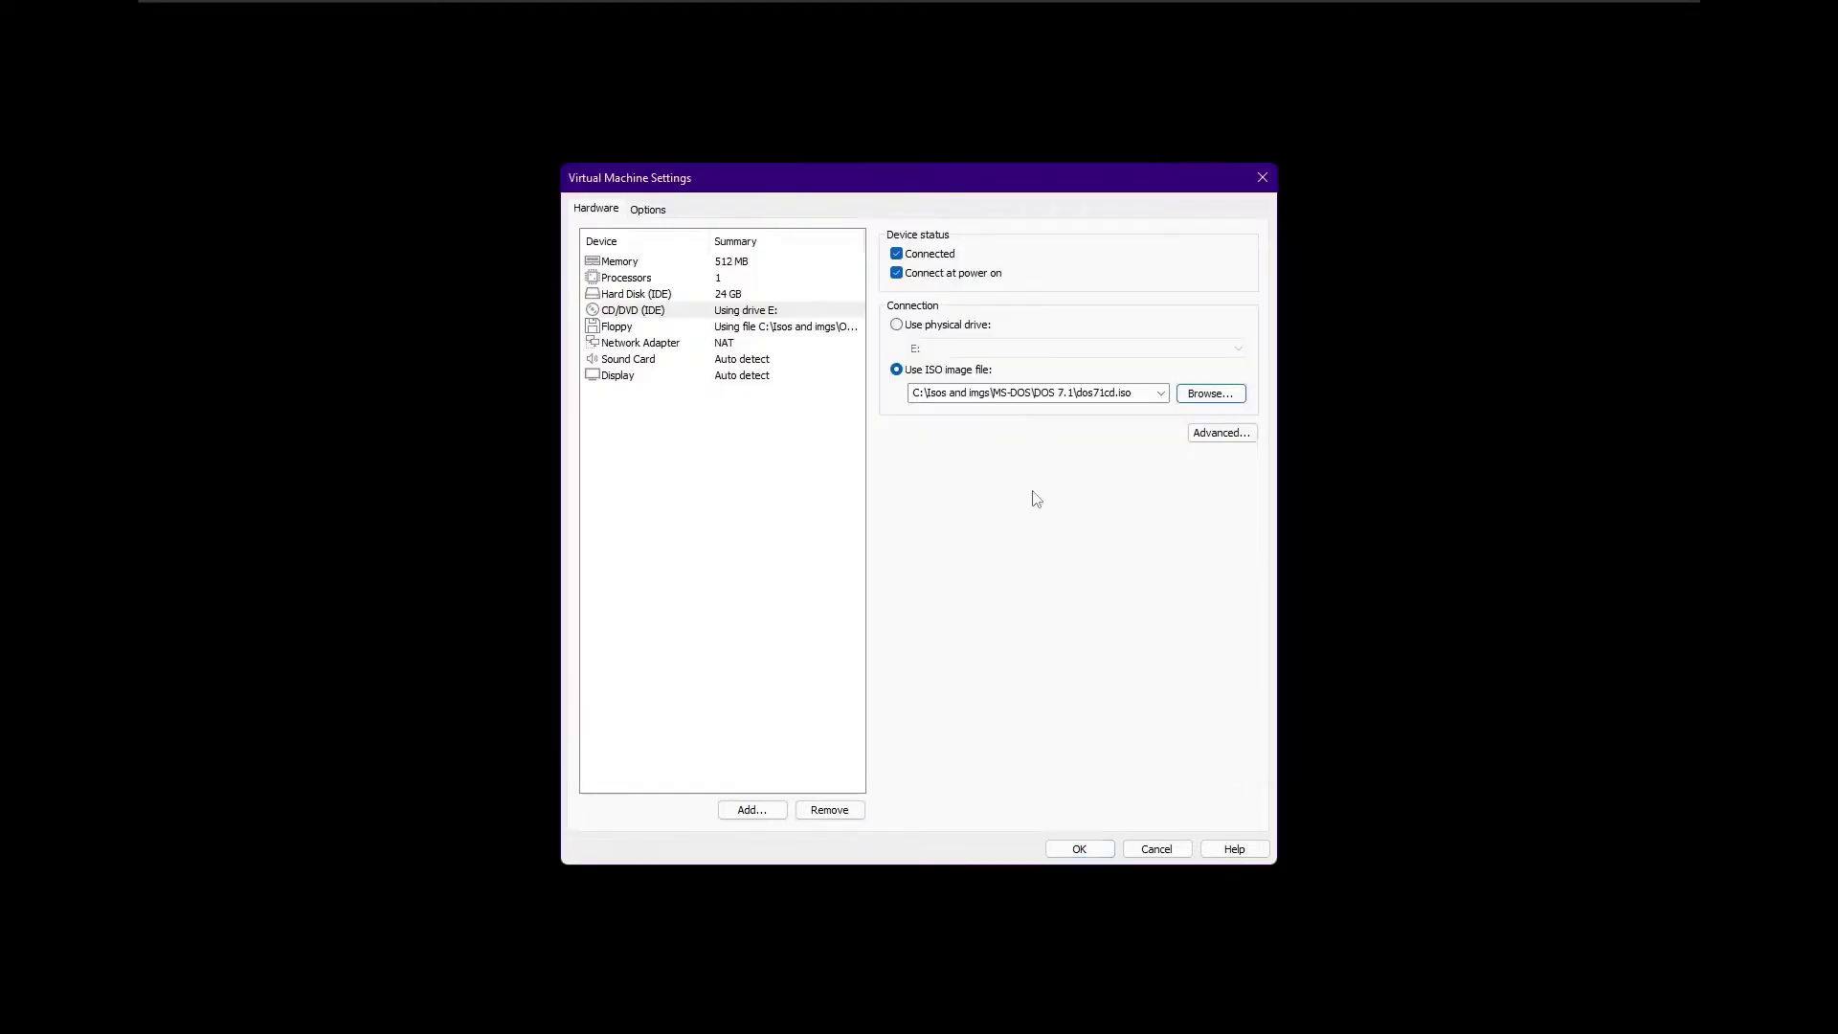
Set the CD/DVD drive back to use physical drive E:
click(939, 328)
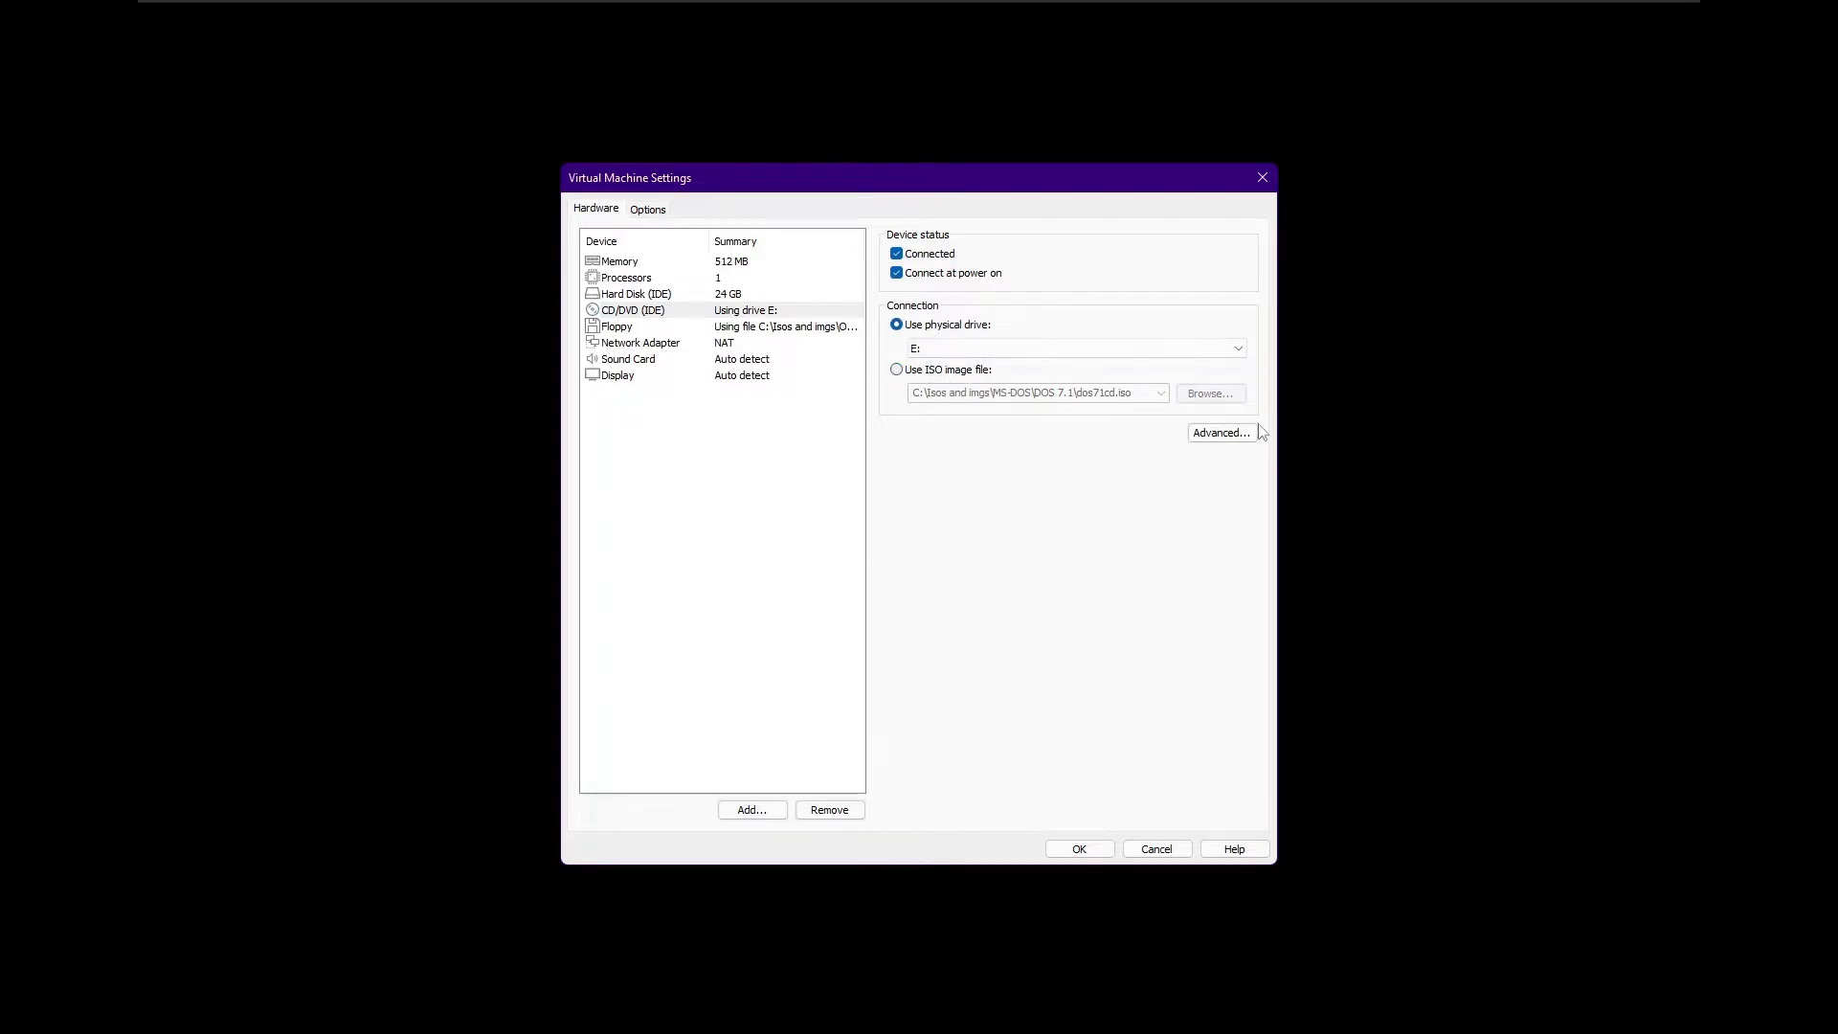
click(958, 351)
click(919, 379)
click(762, 326)
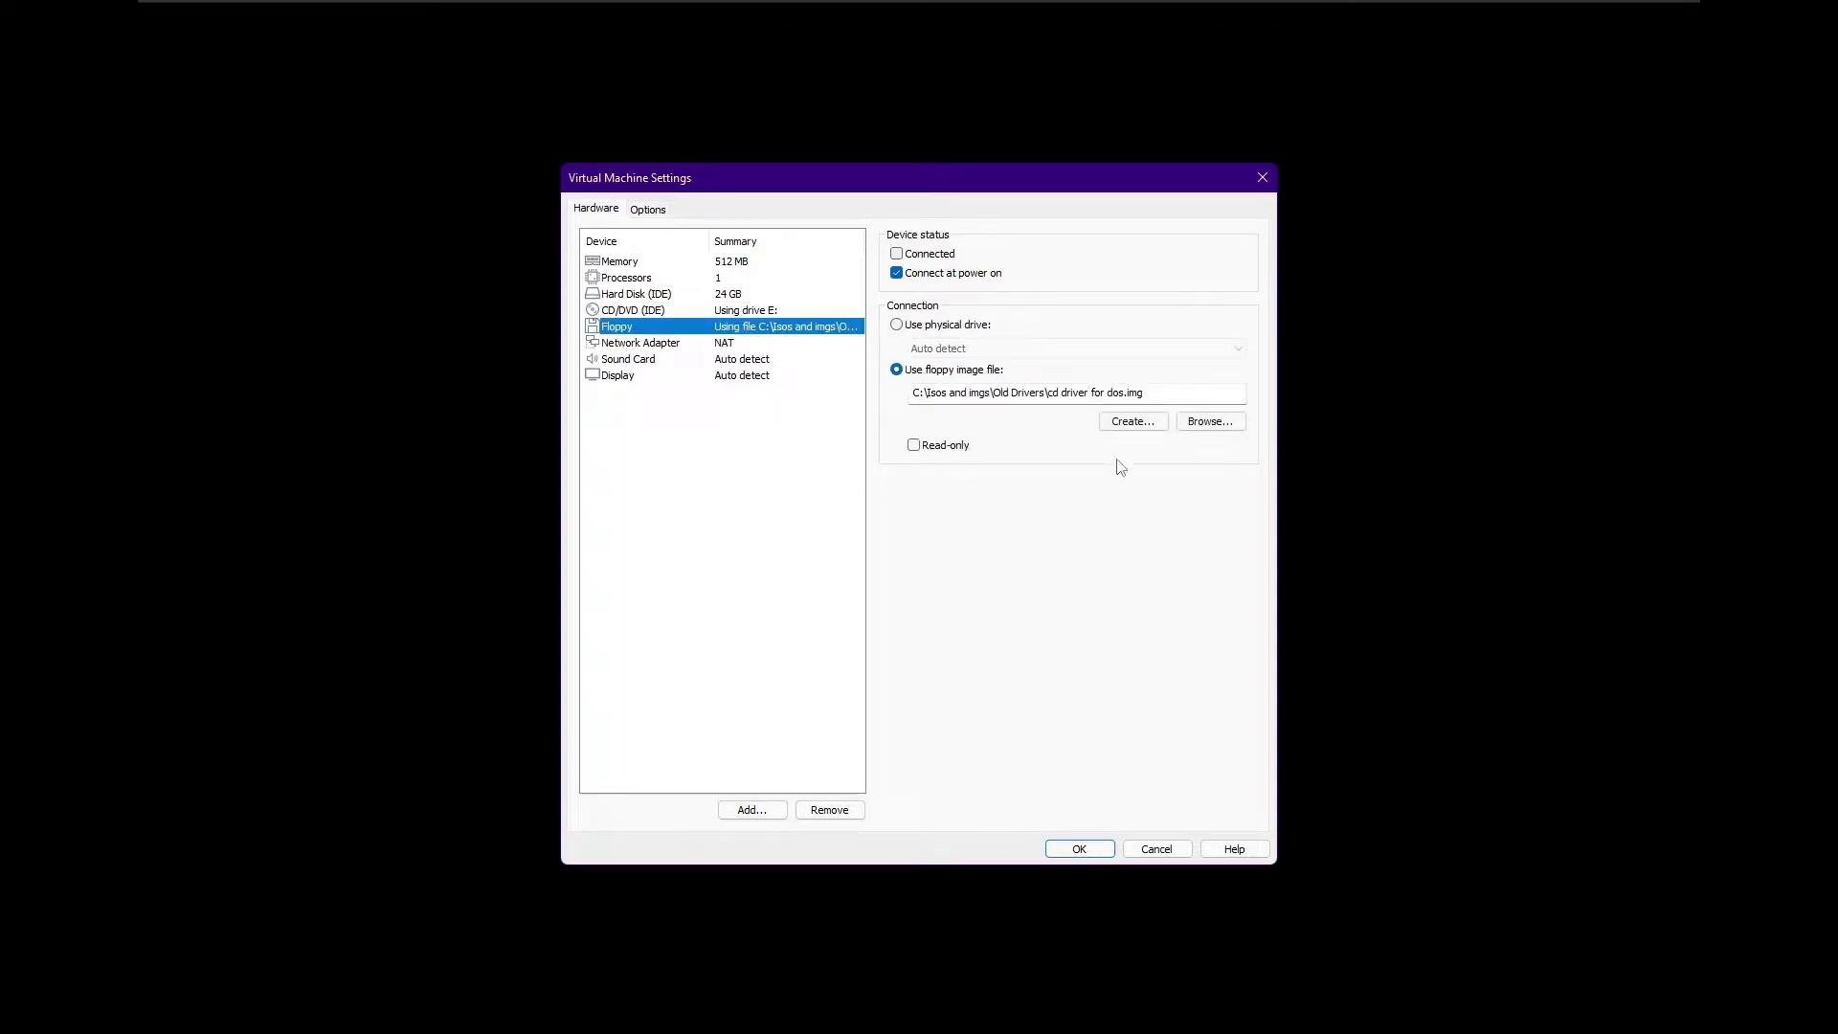
Switch the floppy drive from its image file to Use physical drive (Auto detect)
click(690, 312)
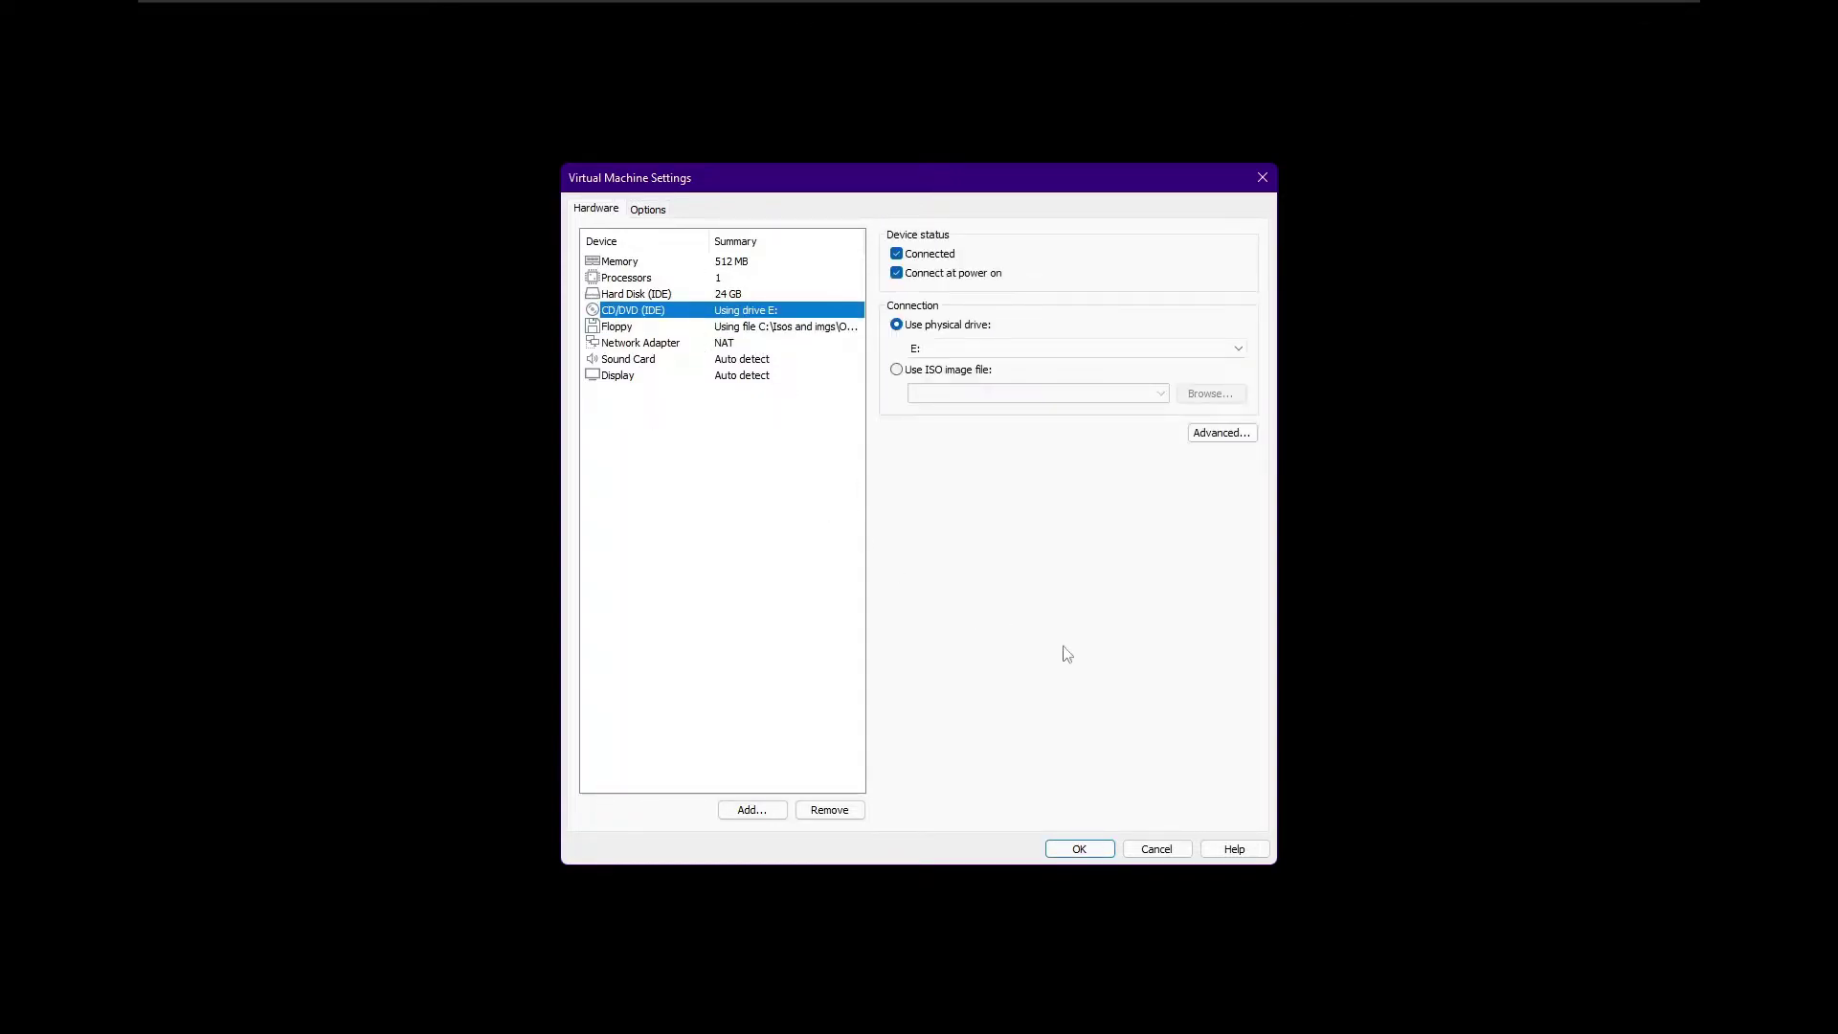
click(807, 328)
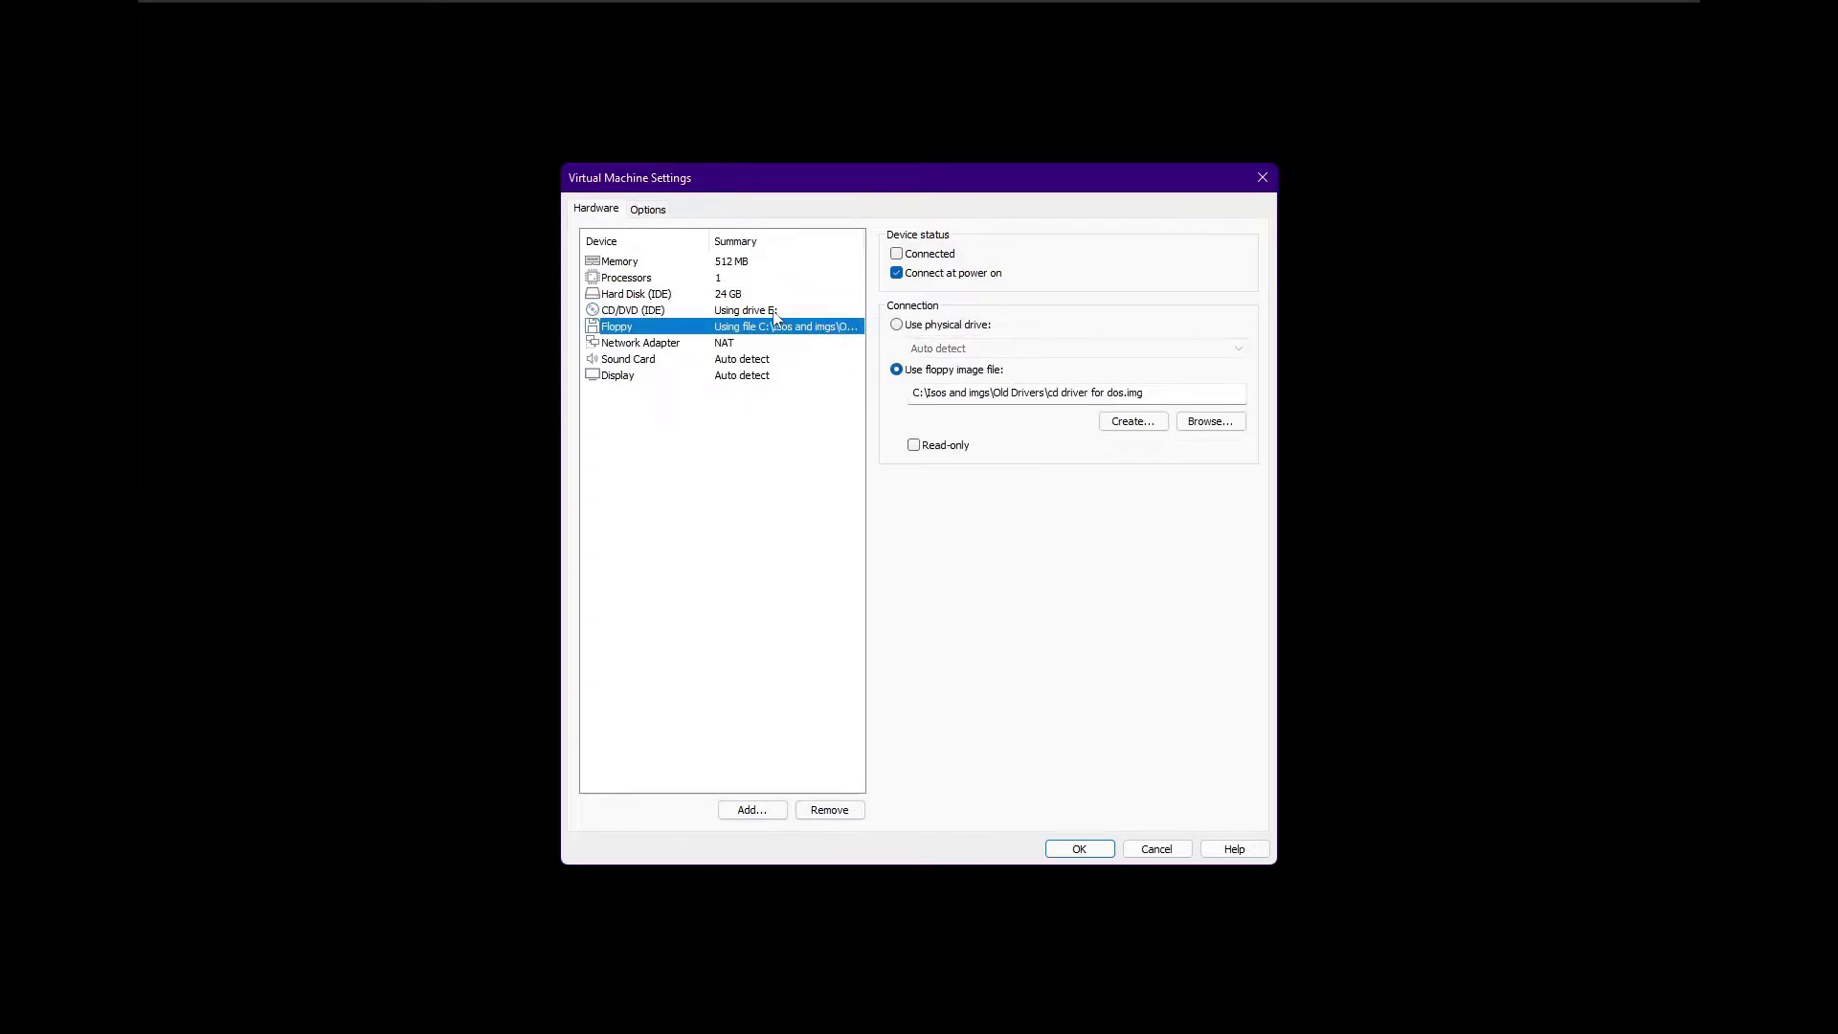
click(950, 327)
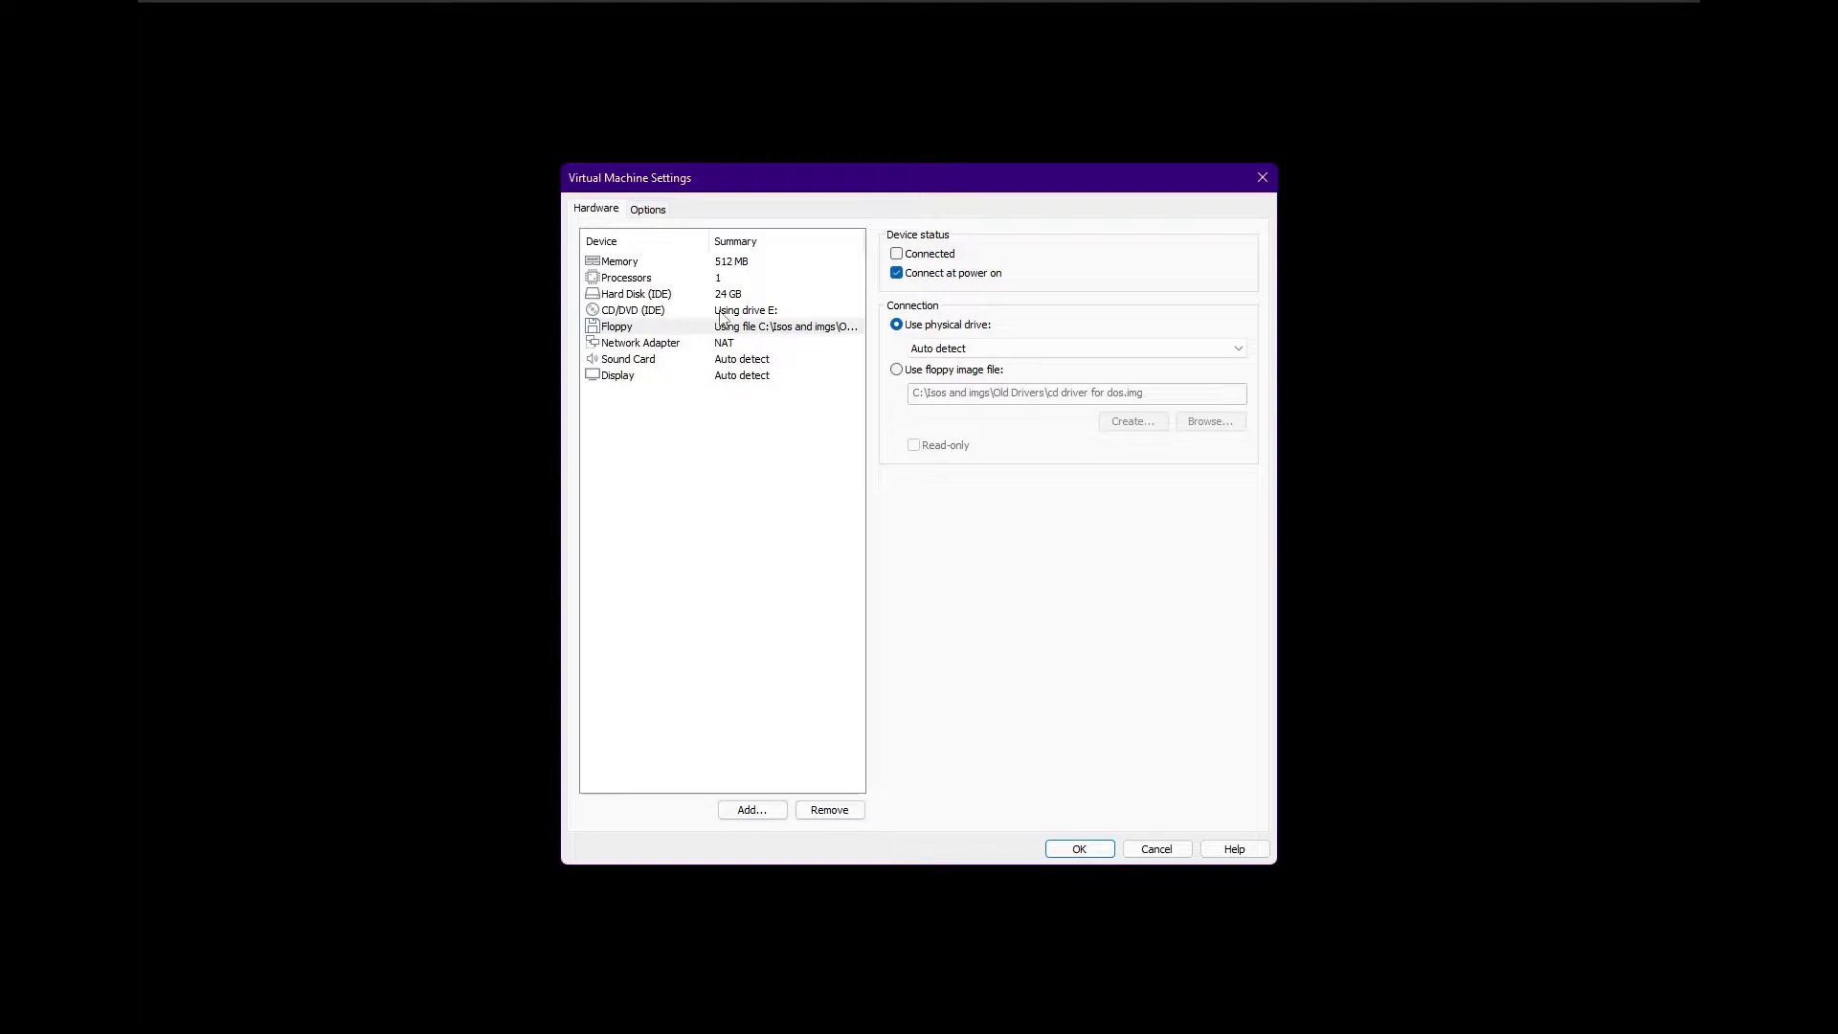
Reselect physical drive E: for the CD/DVD and apply the settings with OK
click(736, 311)
click(987, 351)
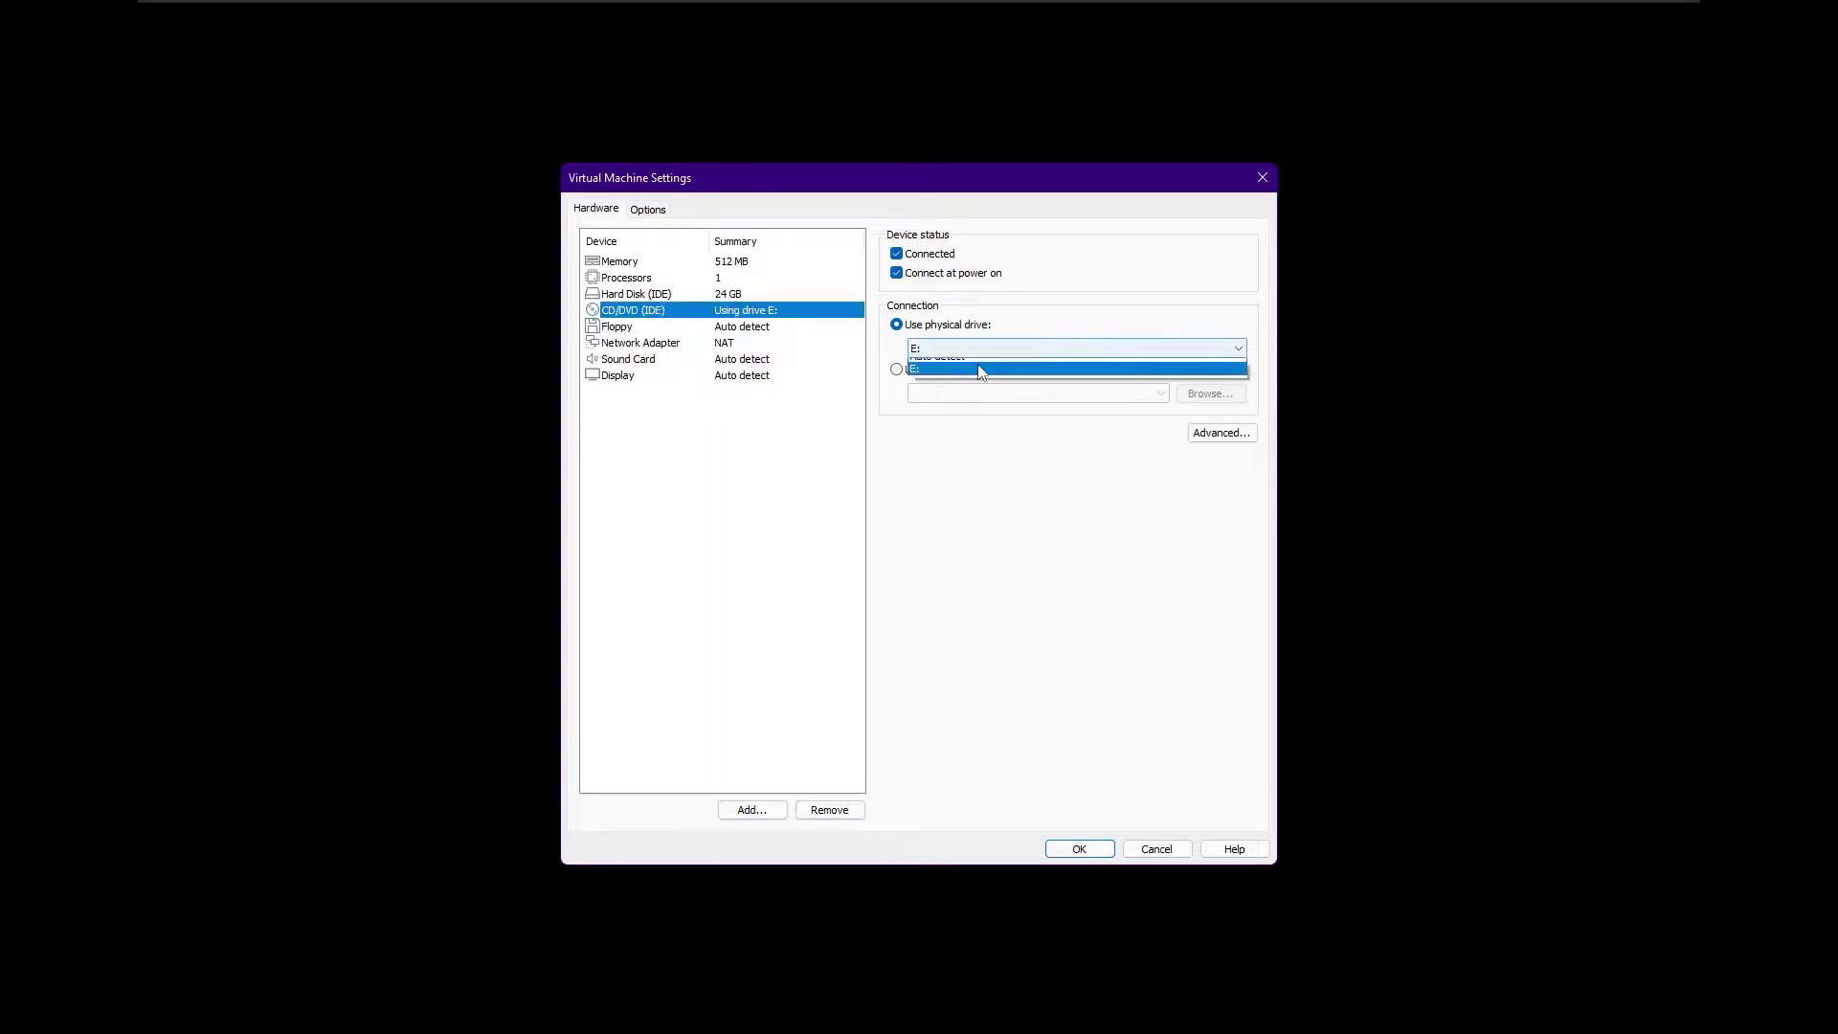
click(977, 367)
click(969, 351)
click(966, 367)
click(962, 350)
click(962, 376)
click(1075, 849)
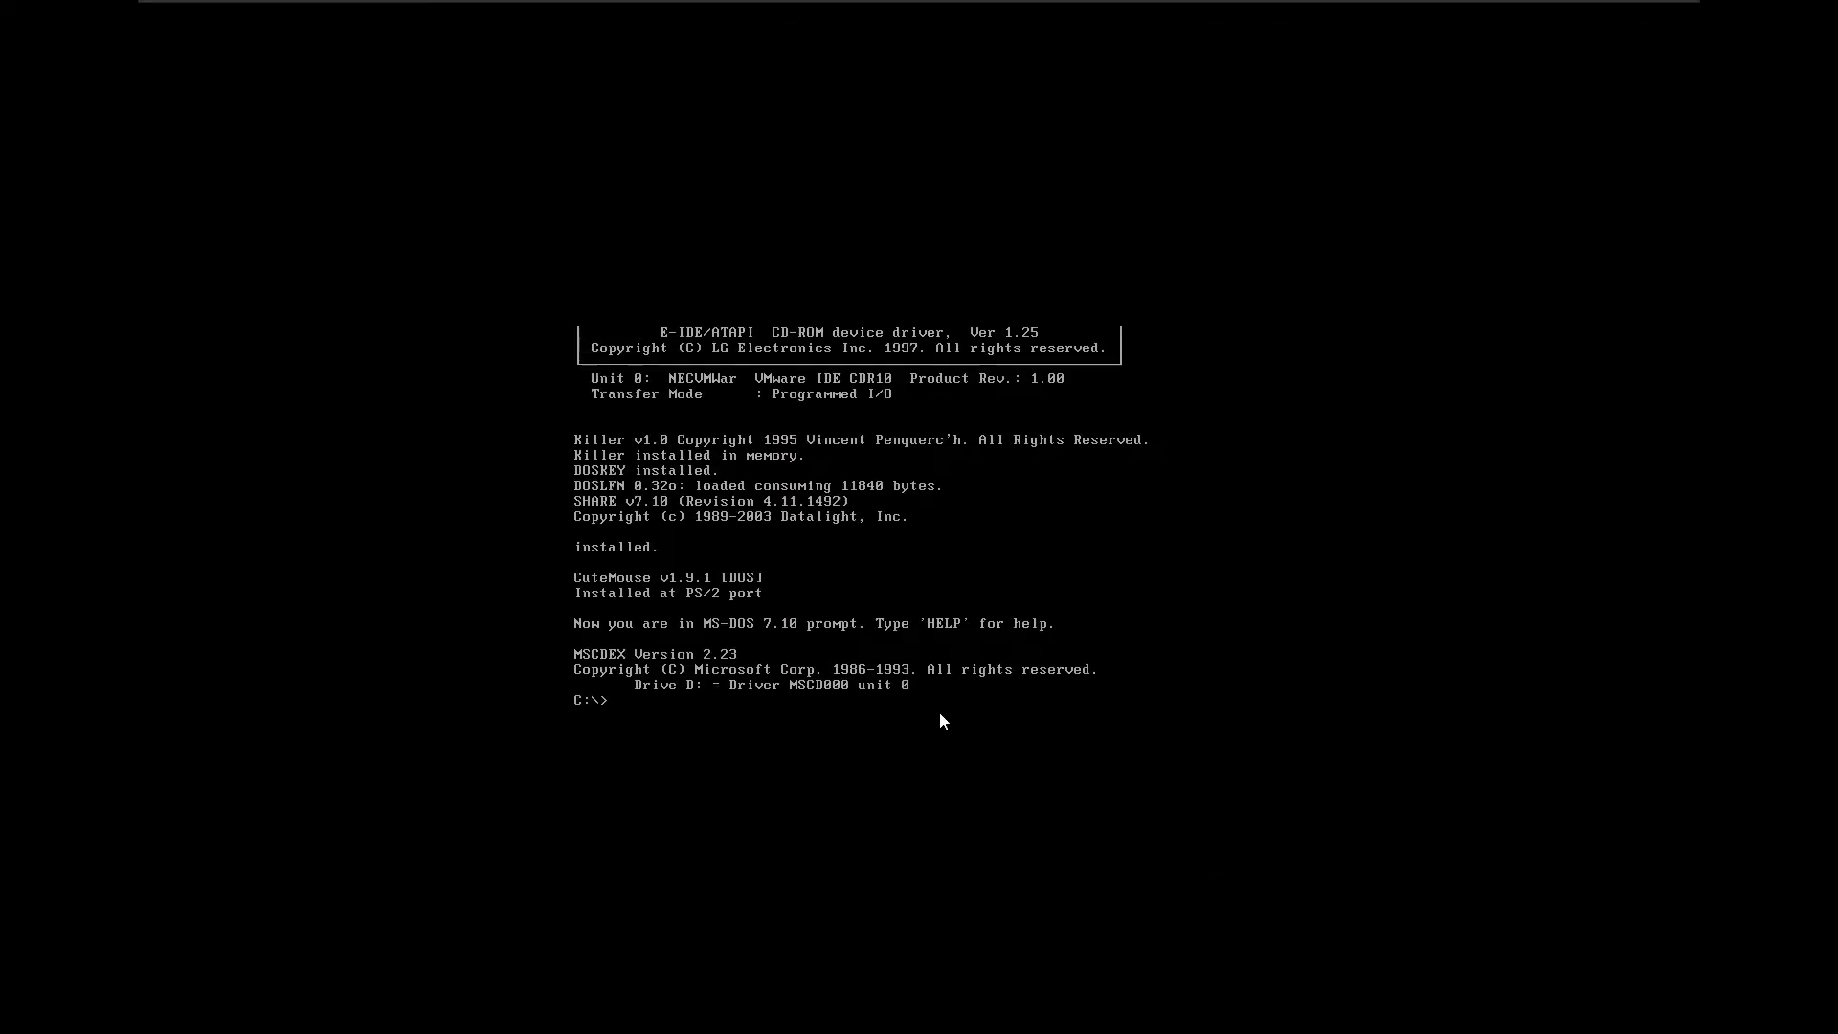
Switch the DOS prompt to drive D: and list the Windows 95 CD's contents with dir
click(955, 734)
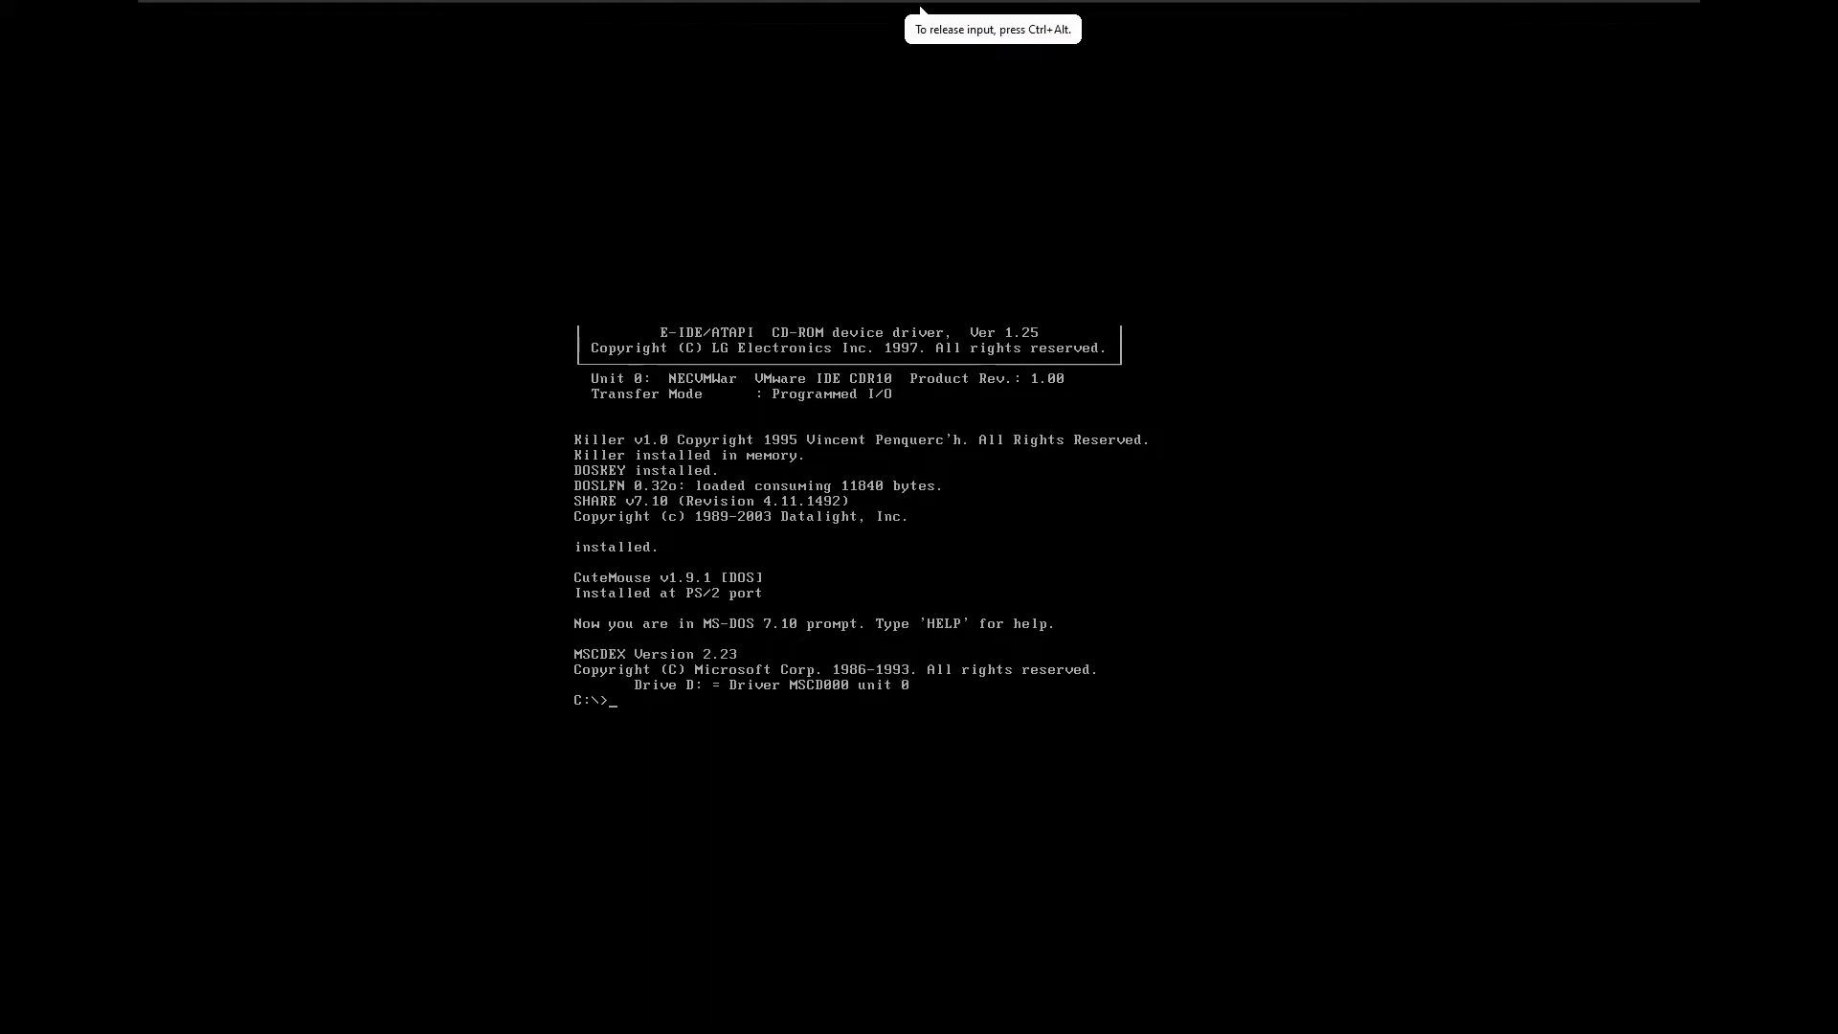
text(D:)
key(Return)
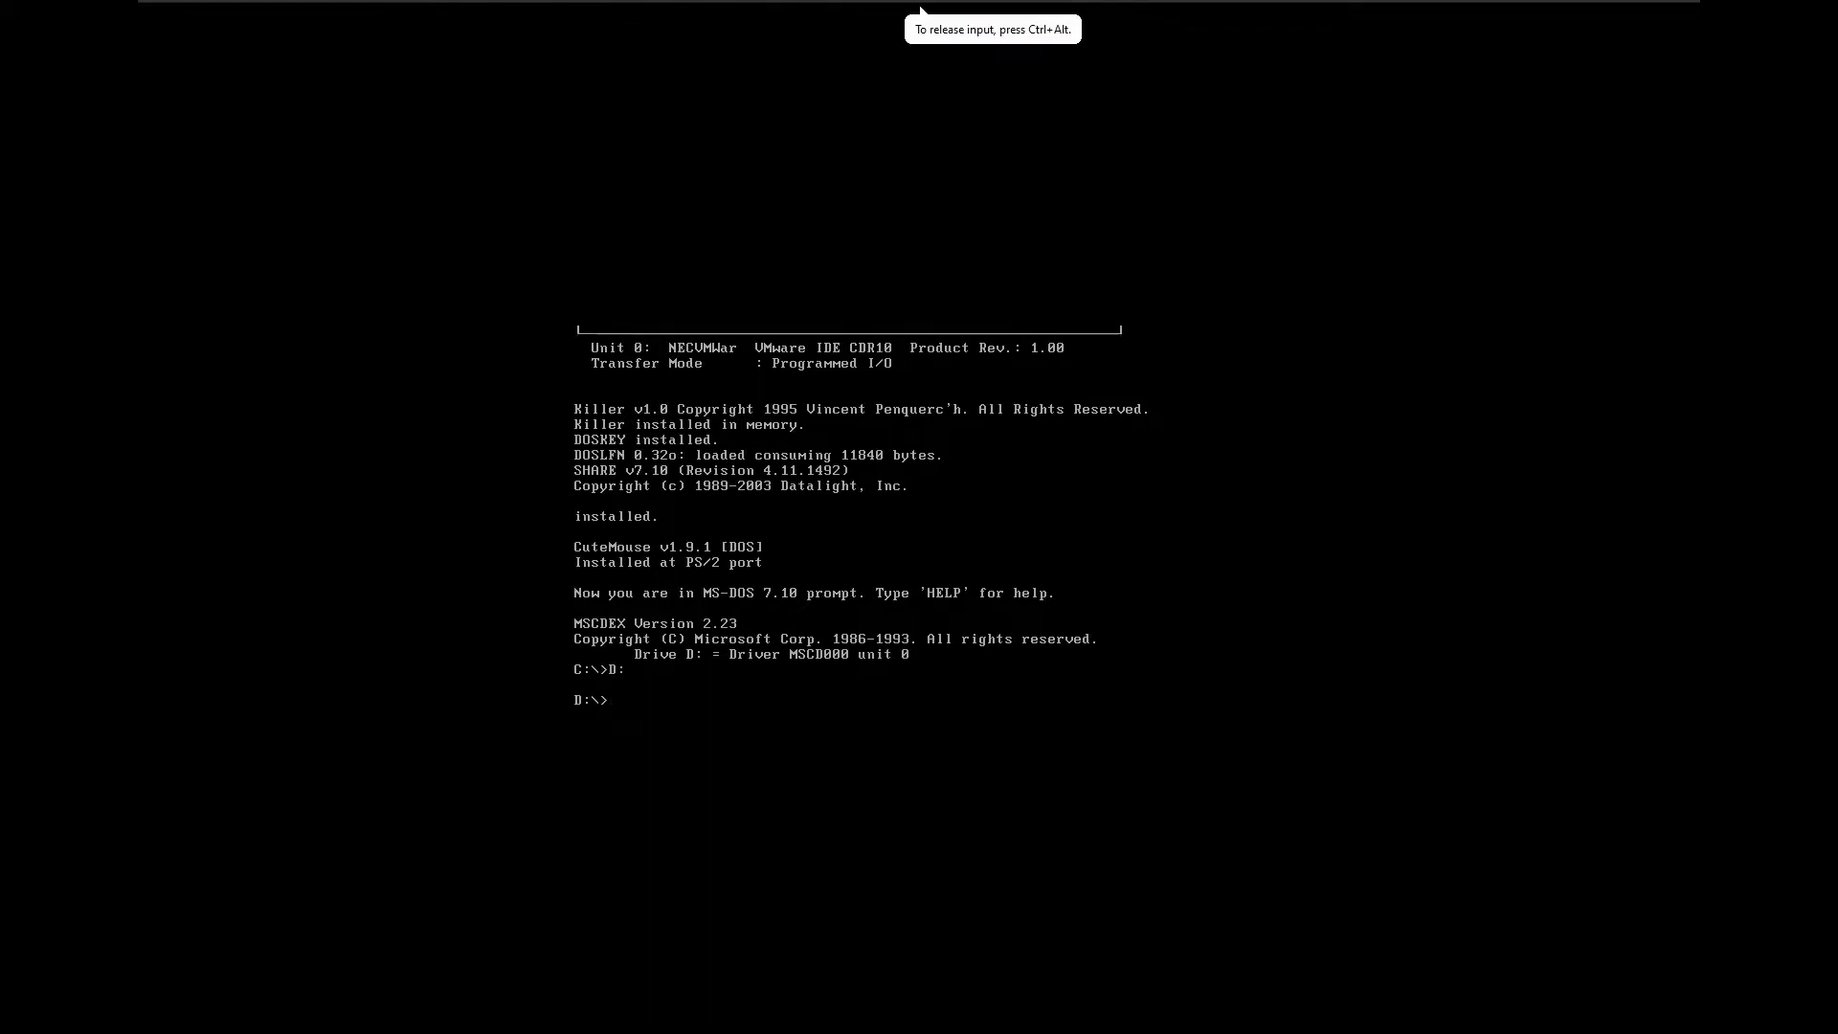
text(dir)
key(Return)
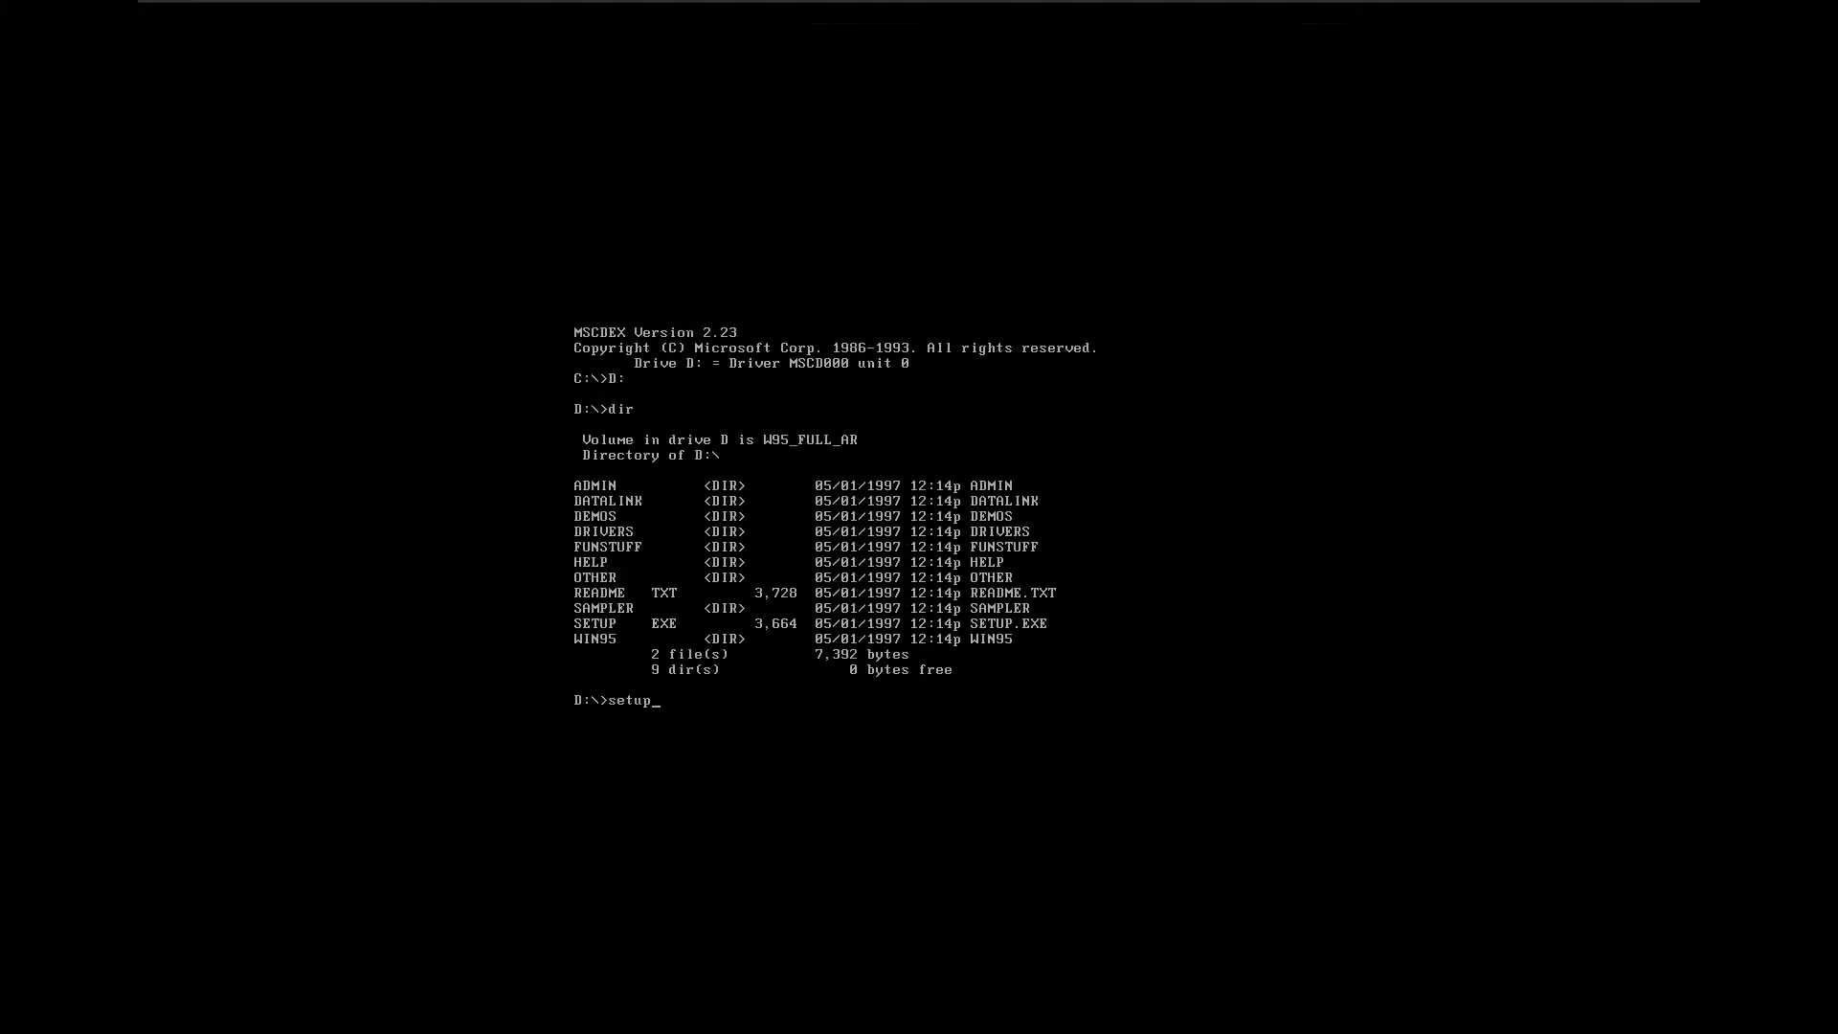
Run setup from drive D: to launch Windows 95 Setup
text(setup)
key(BackSpace)
key(BackSpace)
key(BackSpace)
text(cd win)
key(BackSpace)
key(BackSpace)
key(BackSpace)
key(BackSpace)
key(BackSpace)
key(BackSpace)
text(setup)
key(Return)
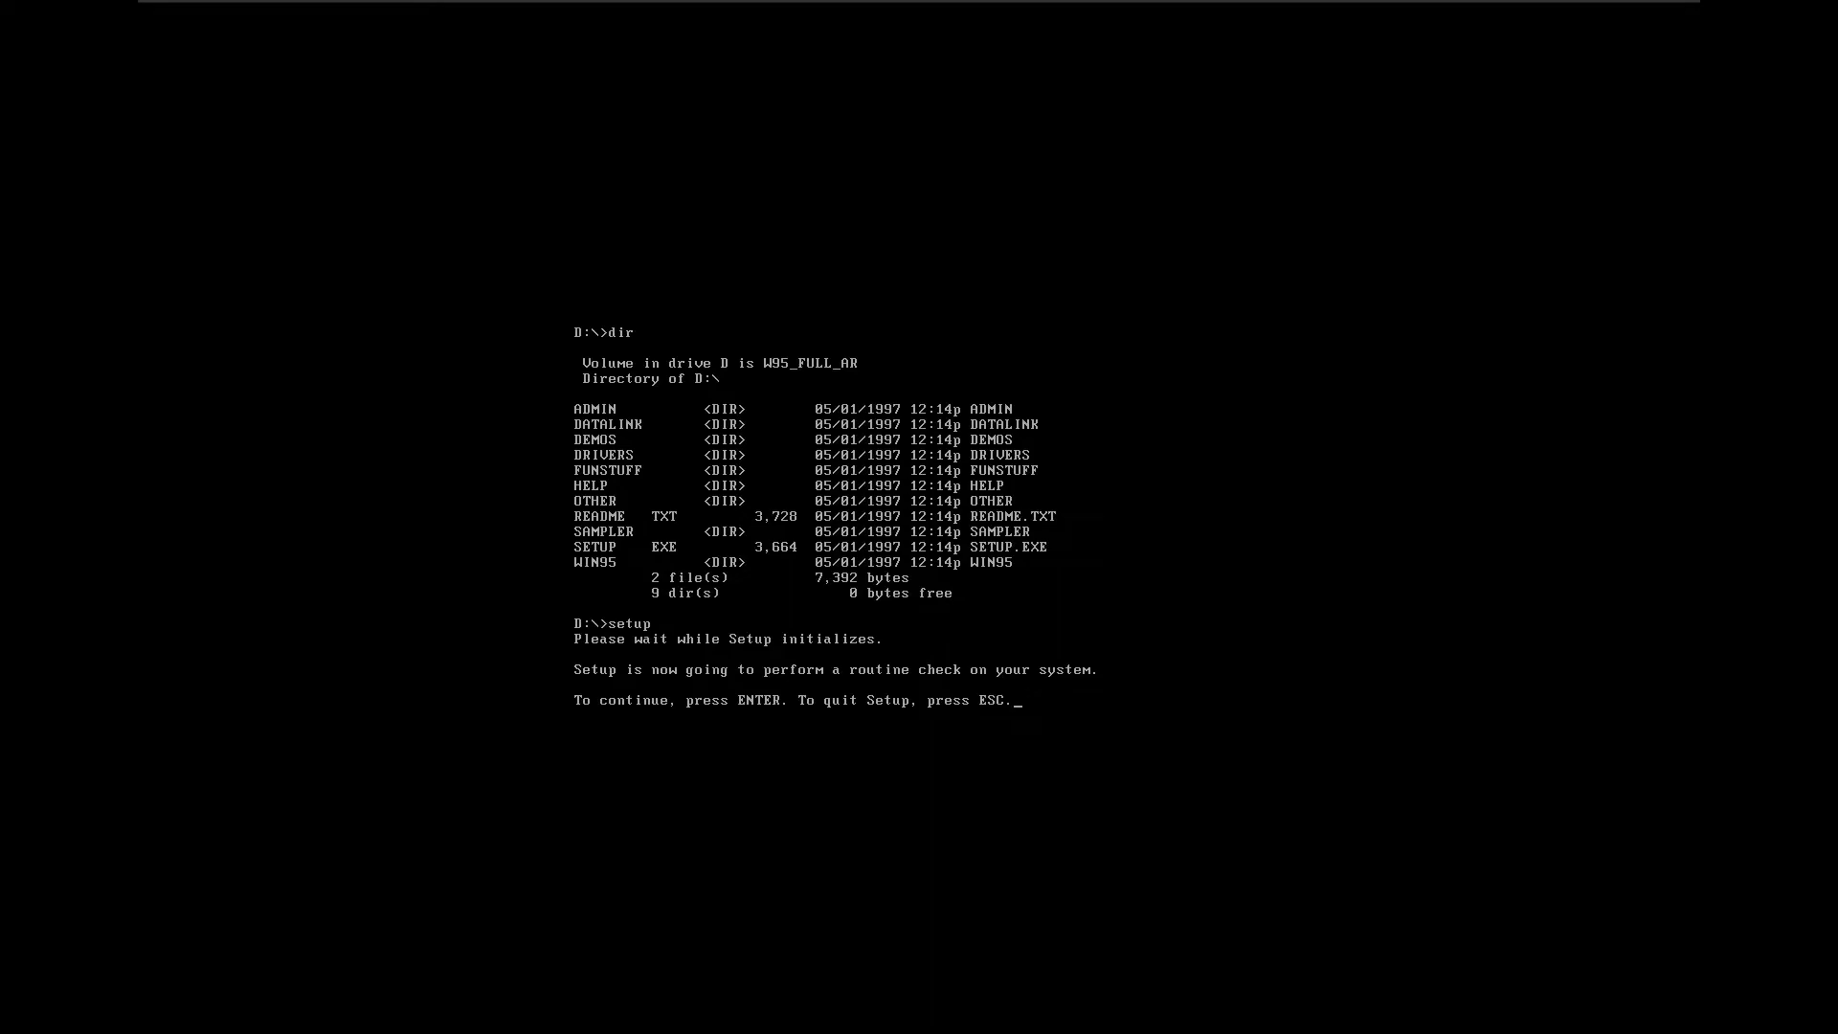
Continue past Setup's routine system check and the welcome message
key(Return)
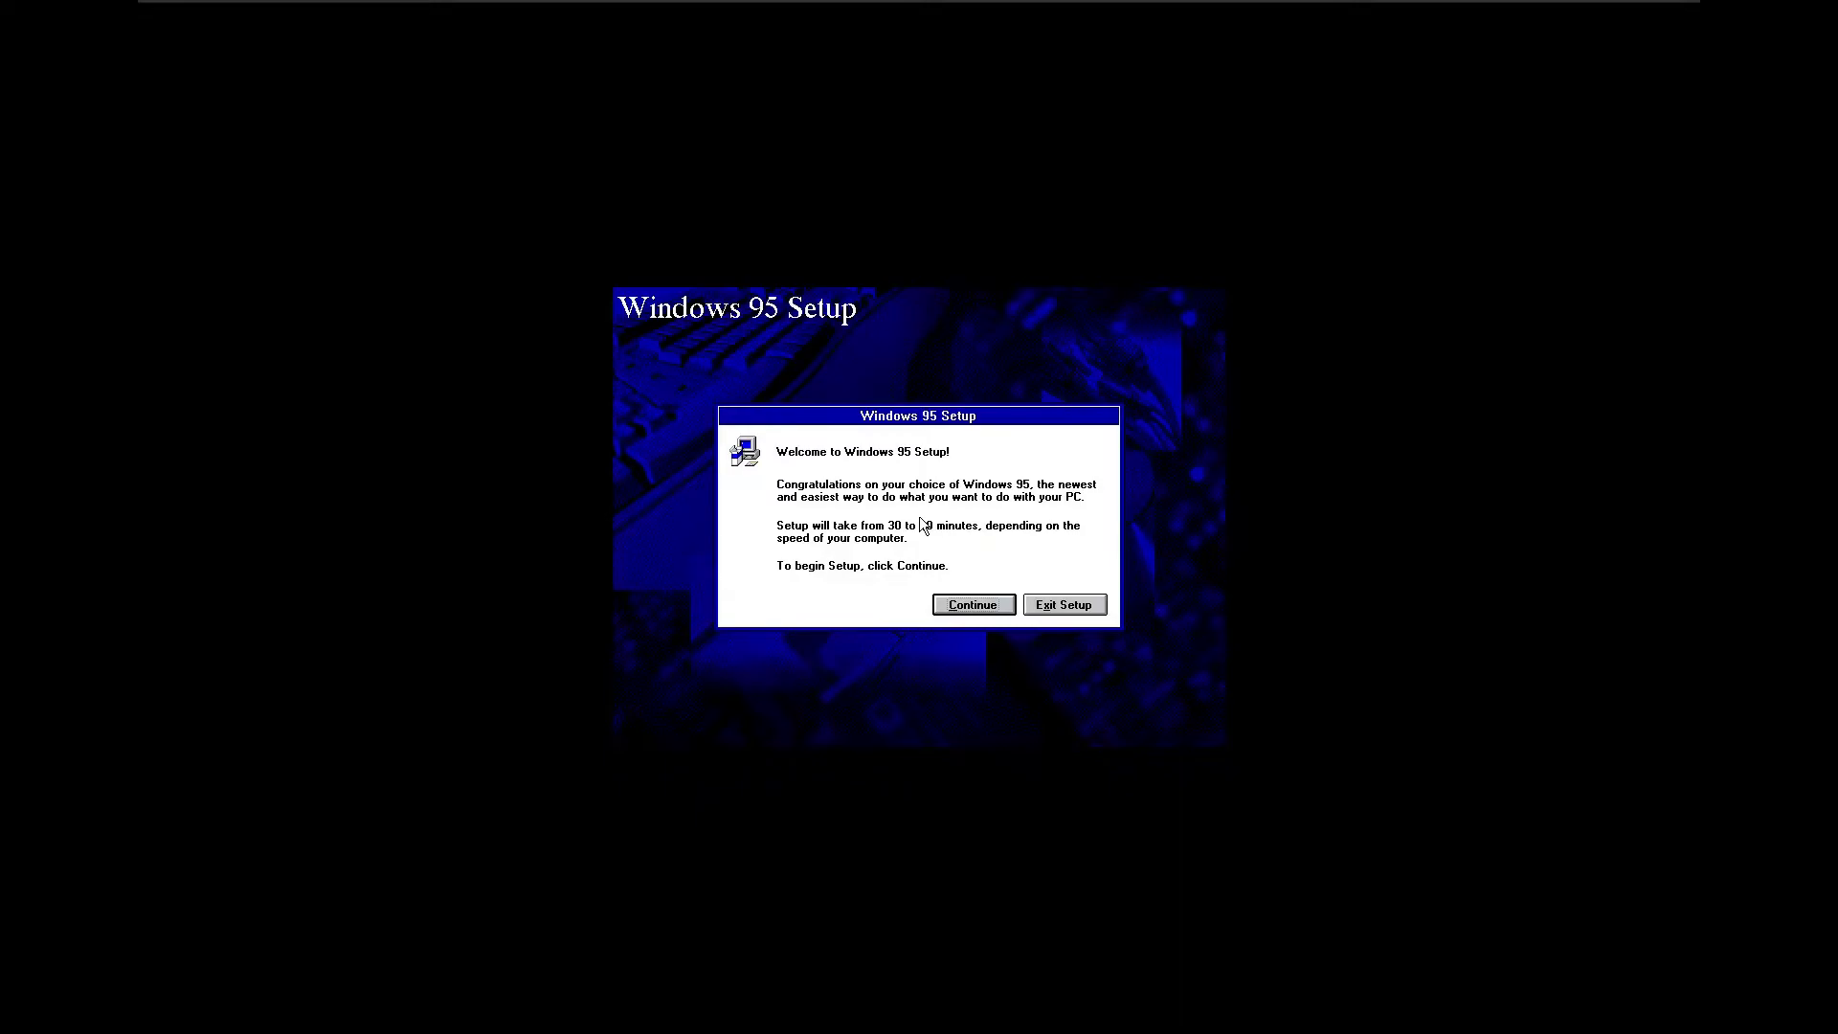
click(965, 610)
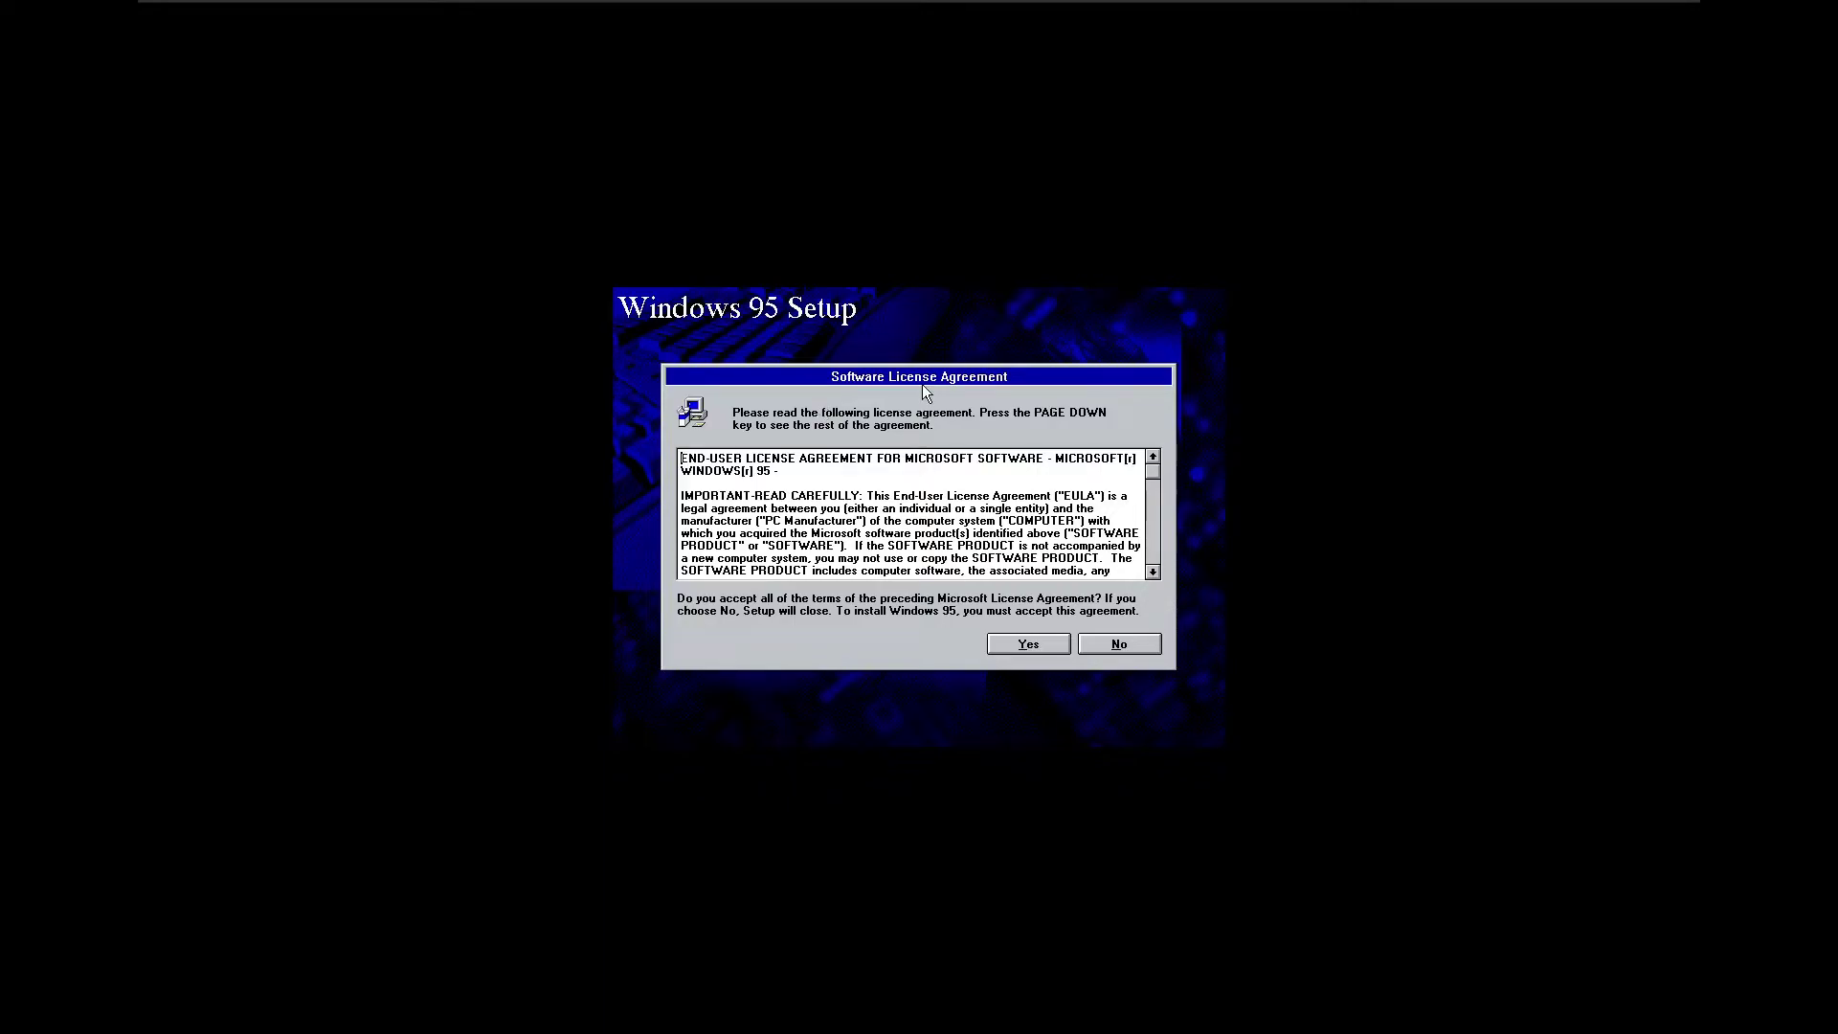
Accept the licence, skip Safe Recovery, and keep C:\WINDOWS with Typical setup
click(1043, 644)
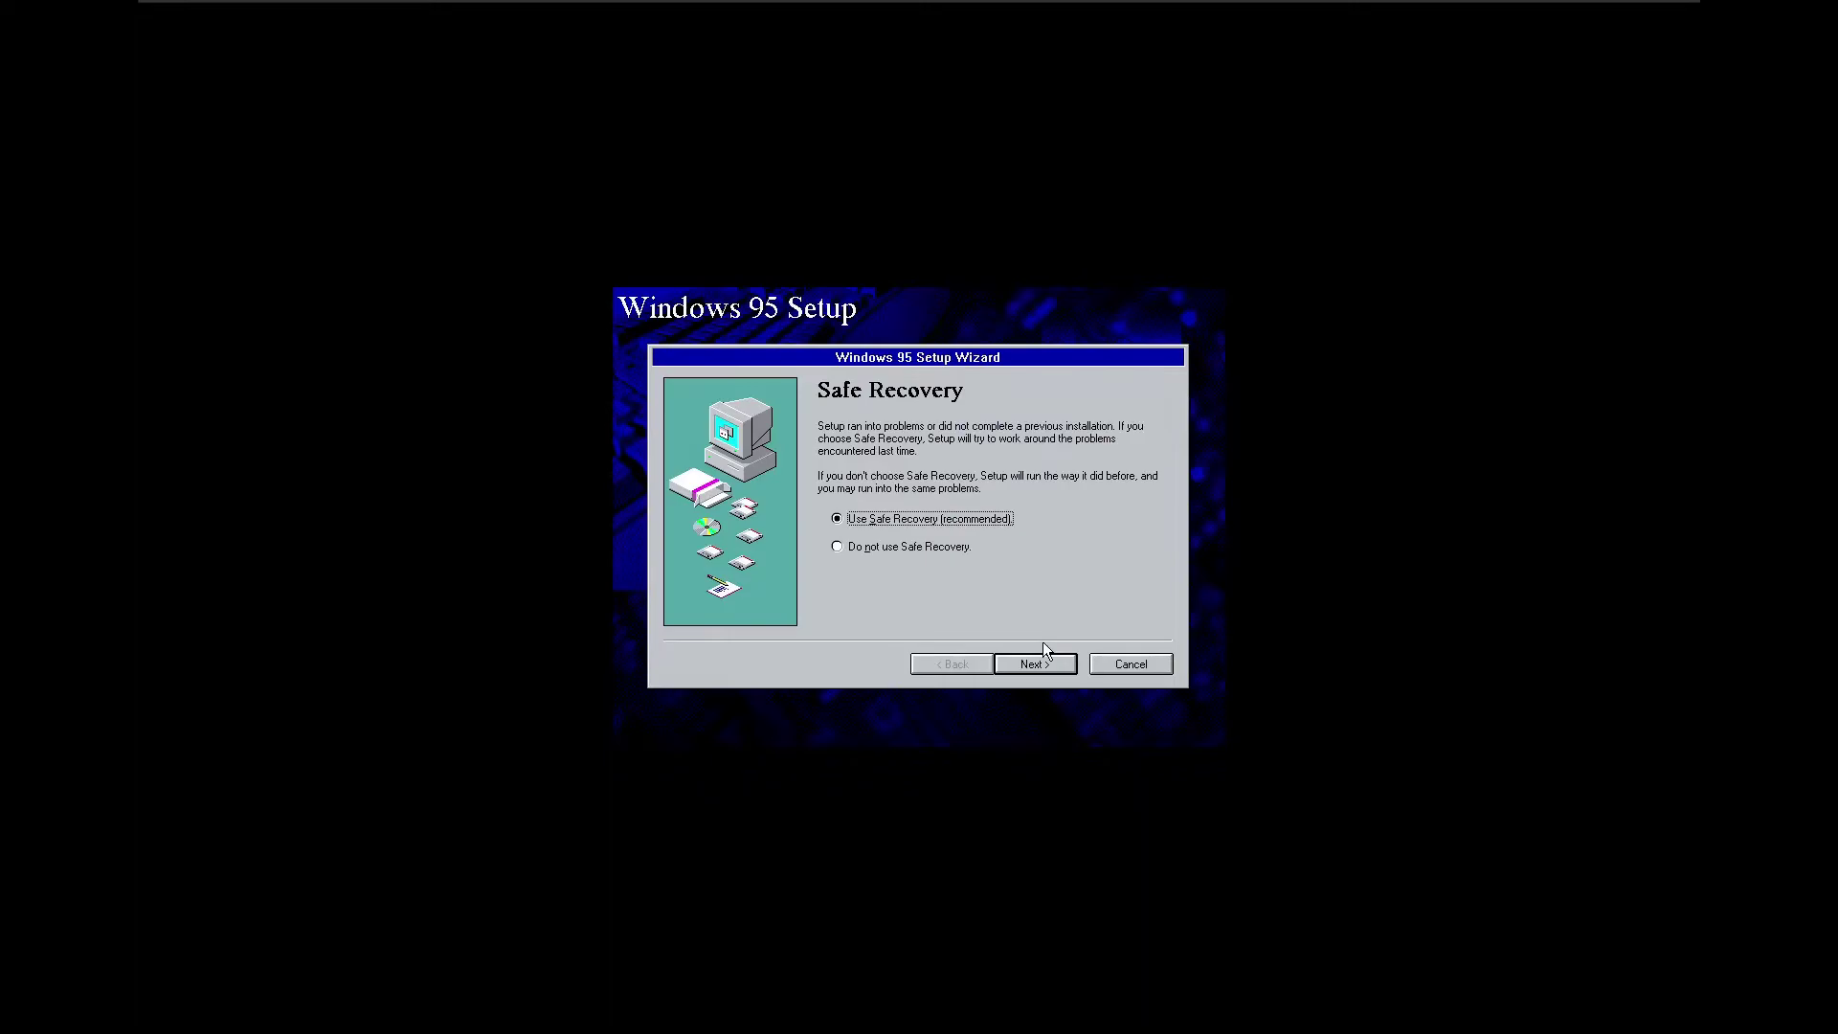
click(914, 552)
click(1032, 660)
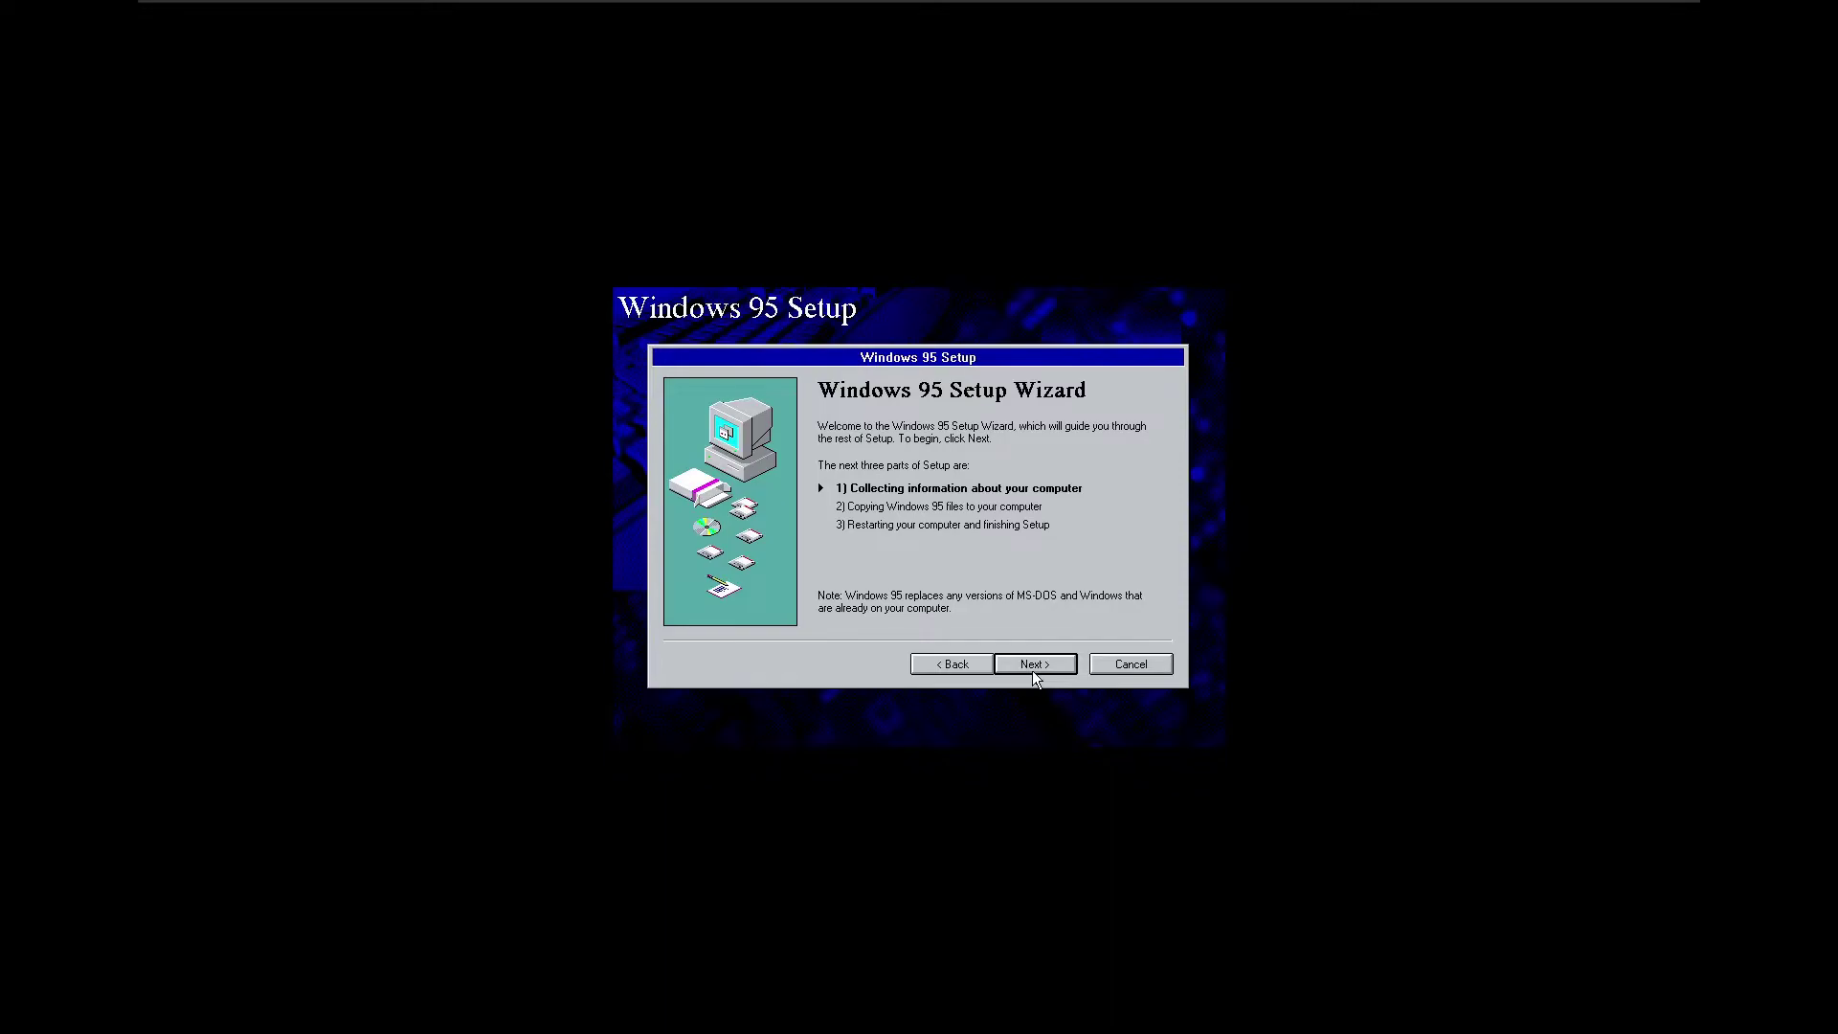
click(1032, 671)
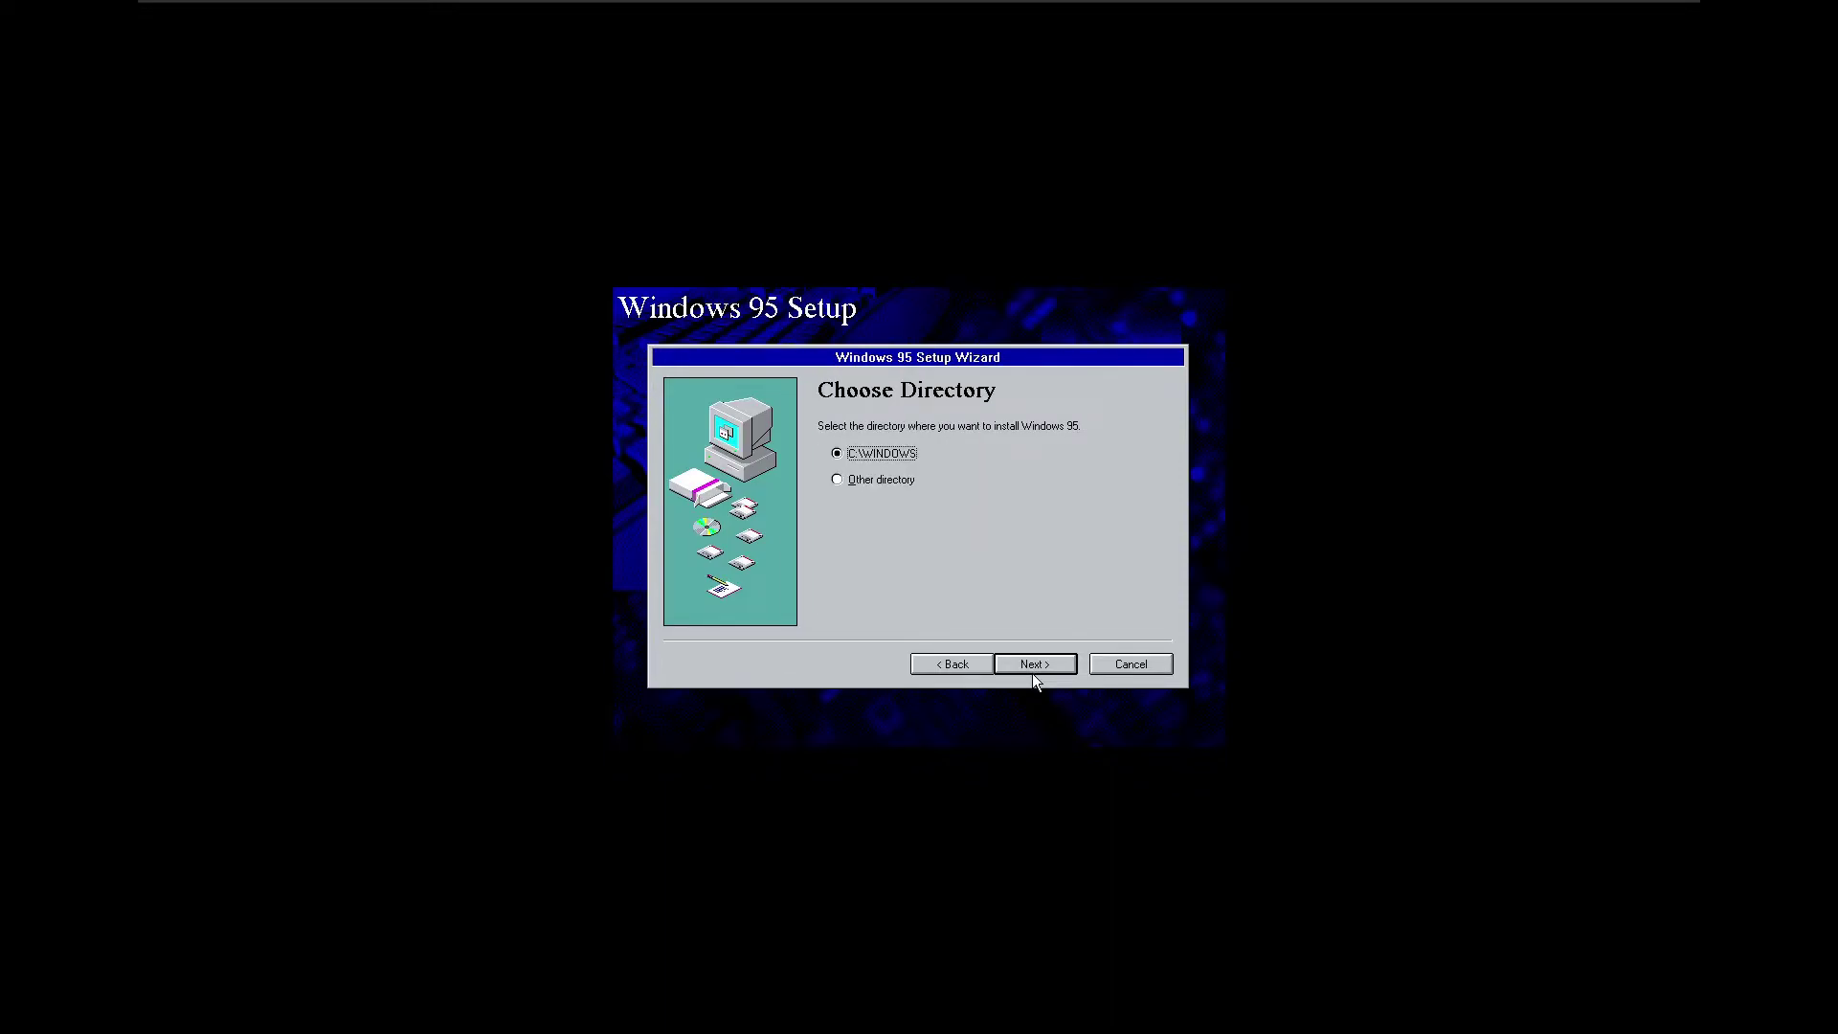
click(1032, 674)
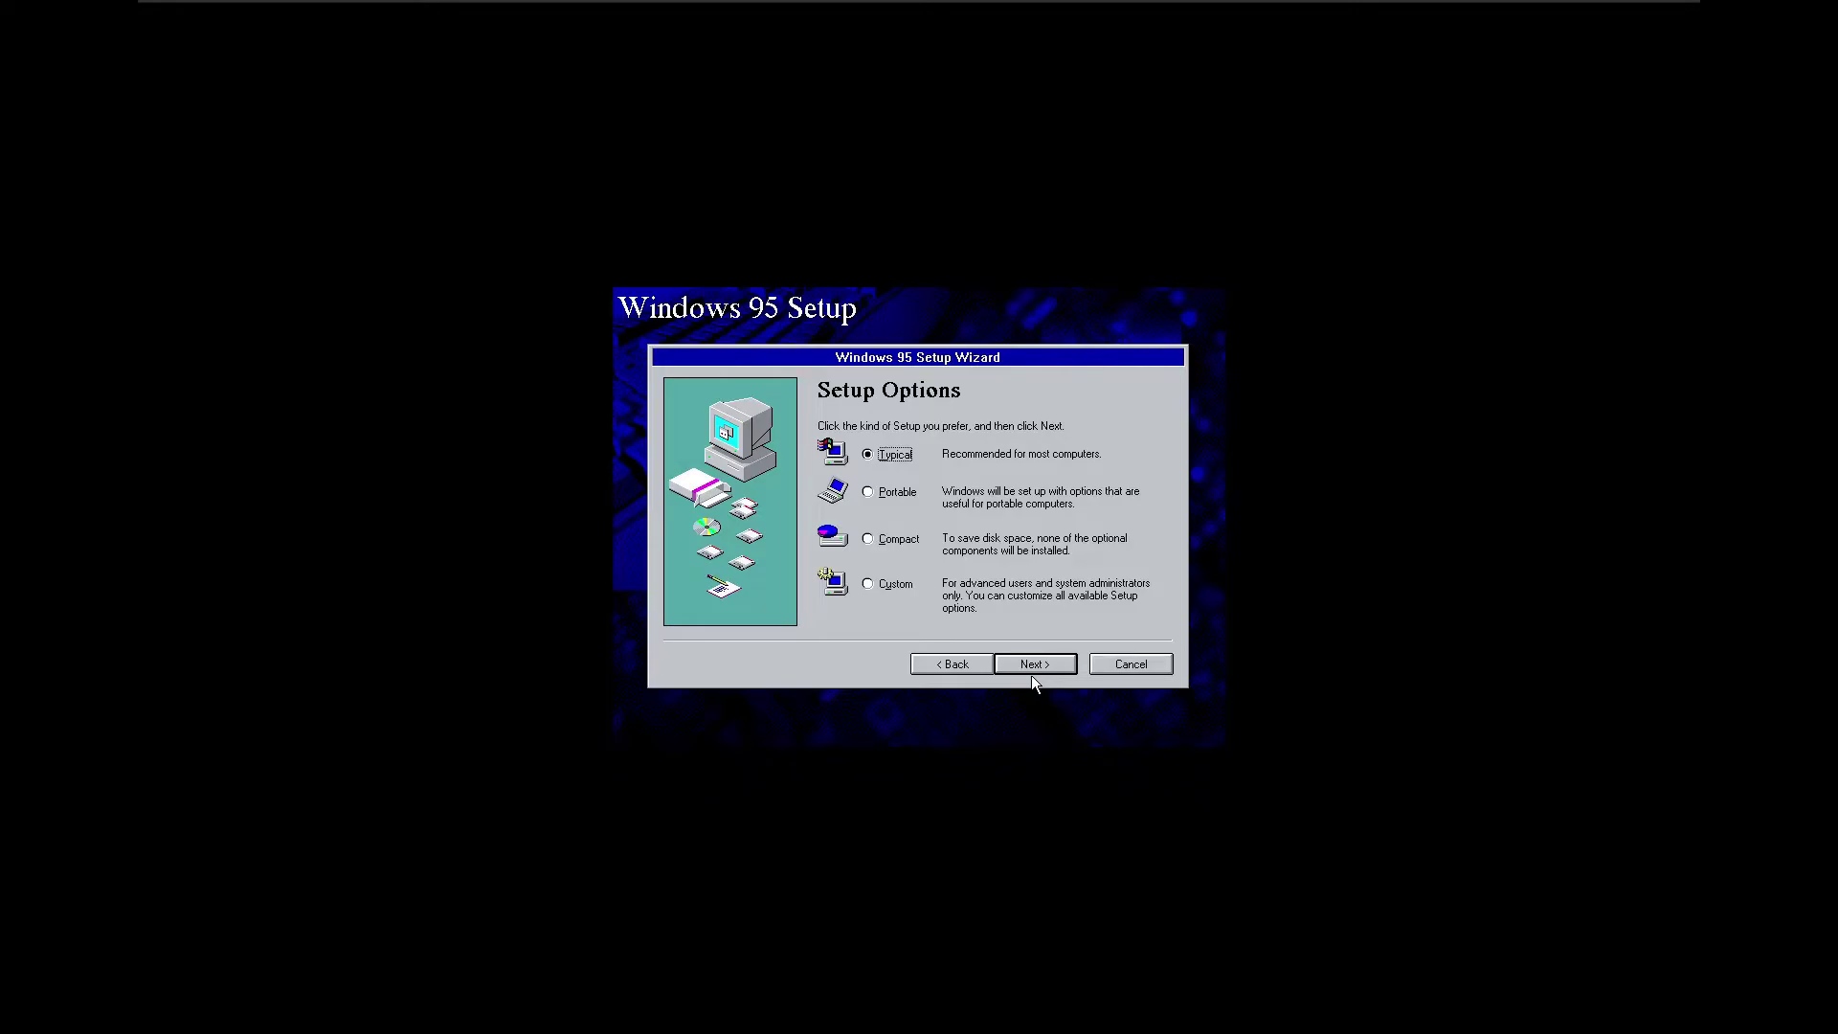
click(1032, 671)
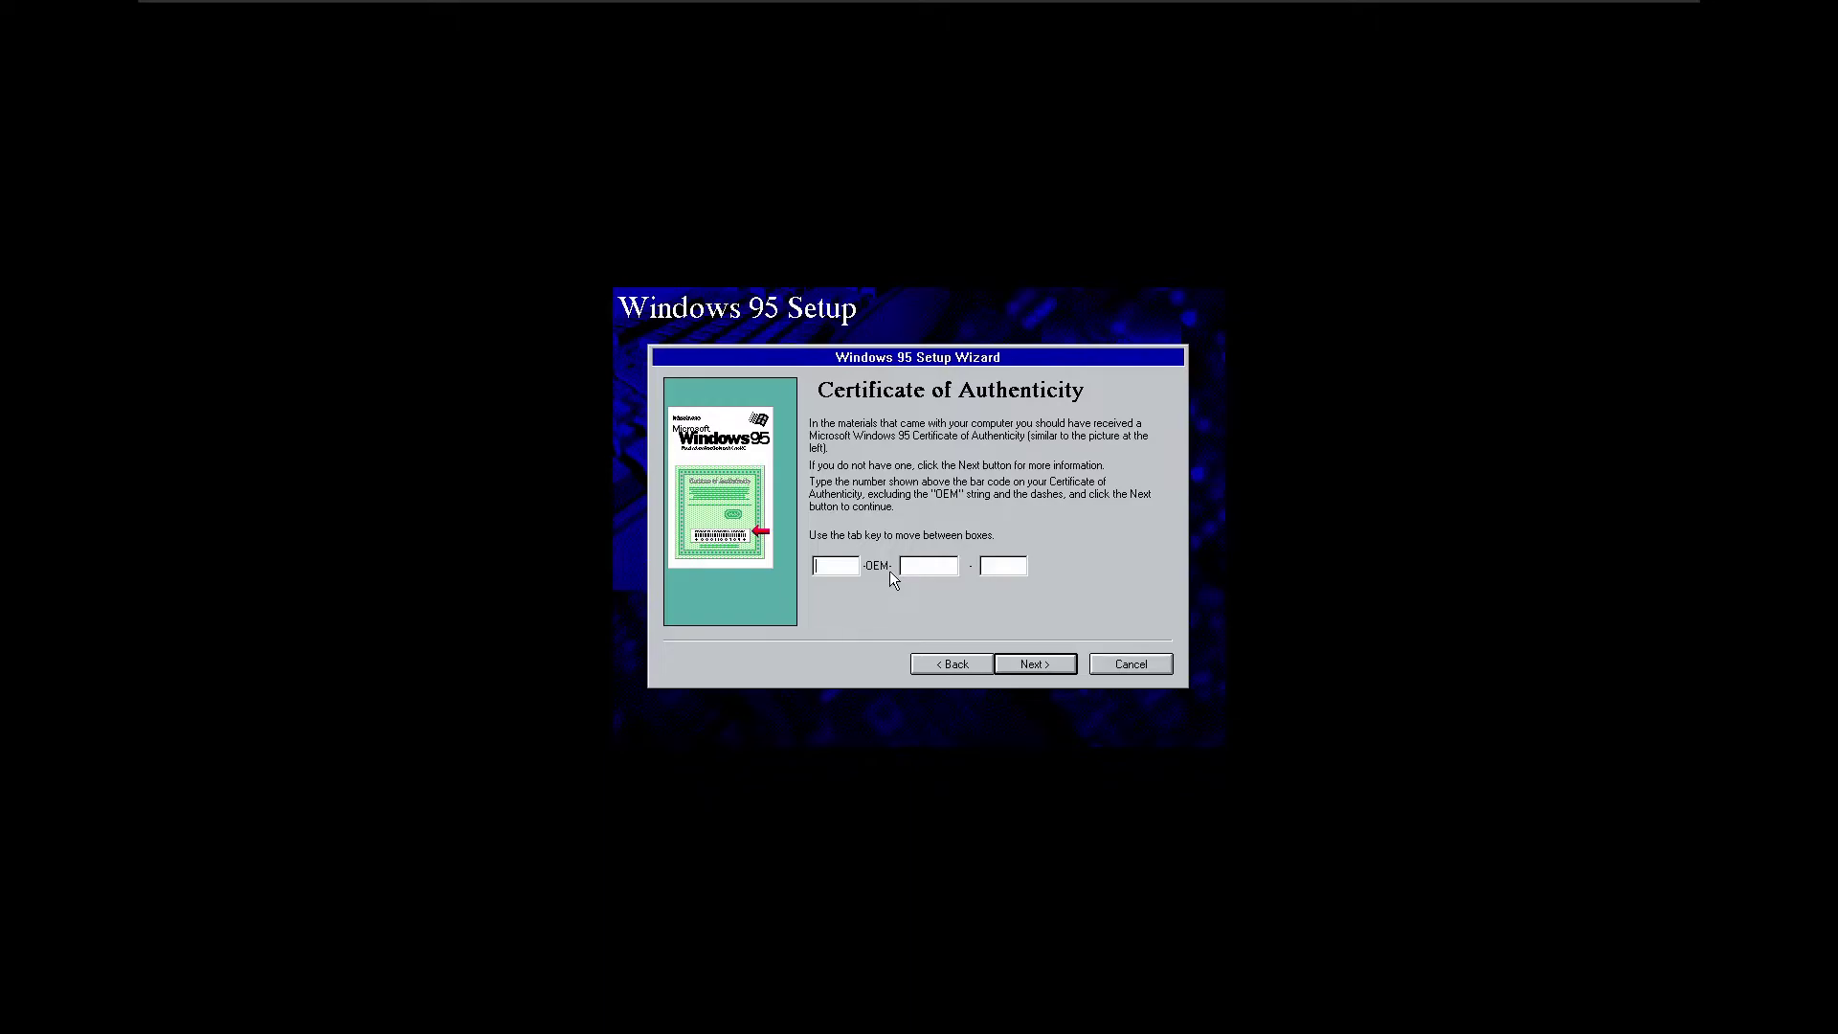
Type the Certificate of Authenticity number into its boxes and advance to User Information
click(1048, 673)
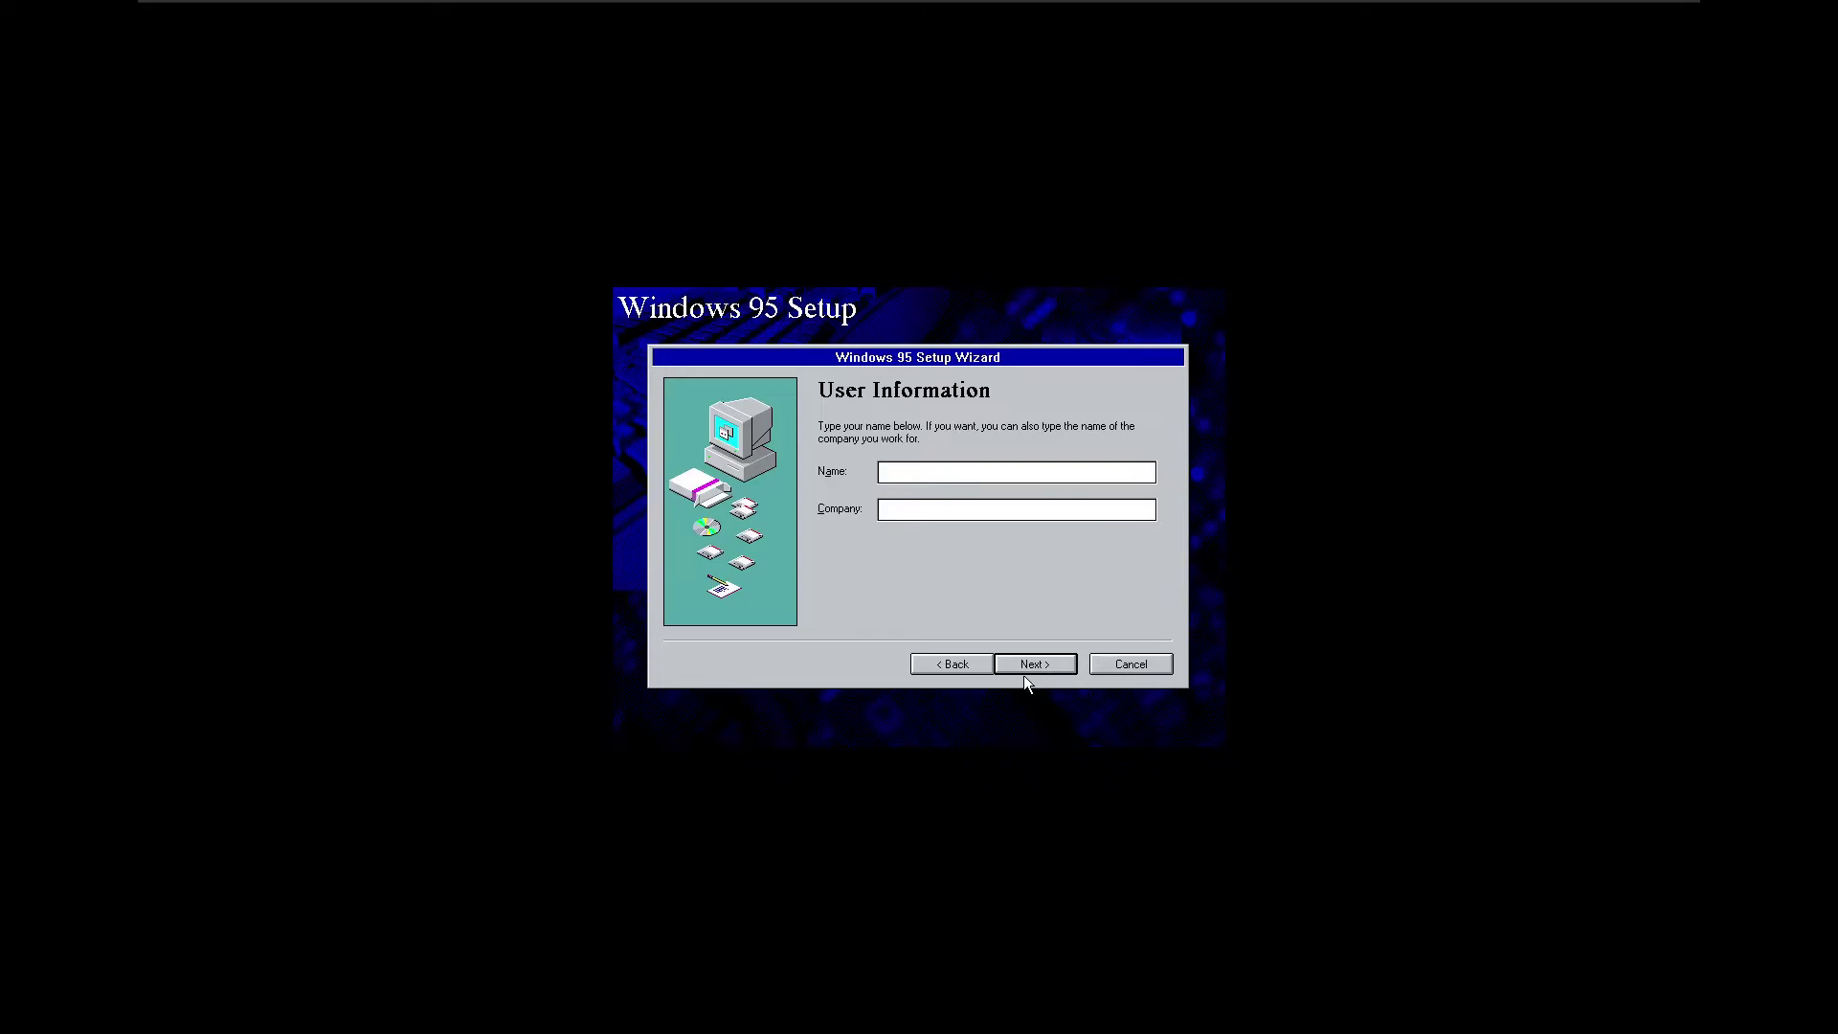
Enter the user's name and company 'Youtube', then advance to hardware analysis
text(Dean)
key(Tab)
text(Youtube)
key(shift+Tab)
key(Tab)
click(1026, 666)
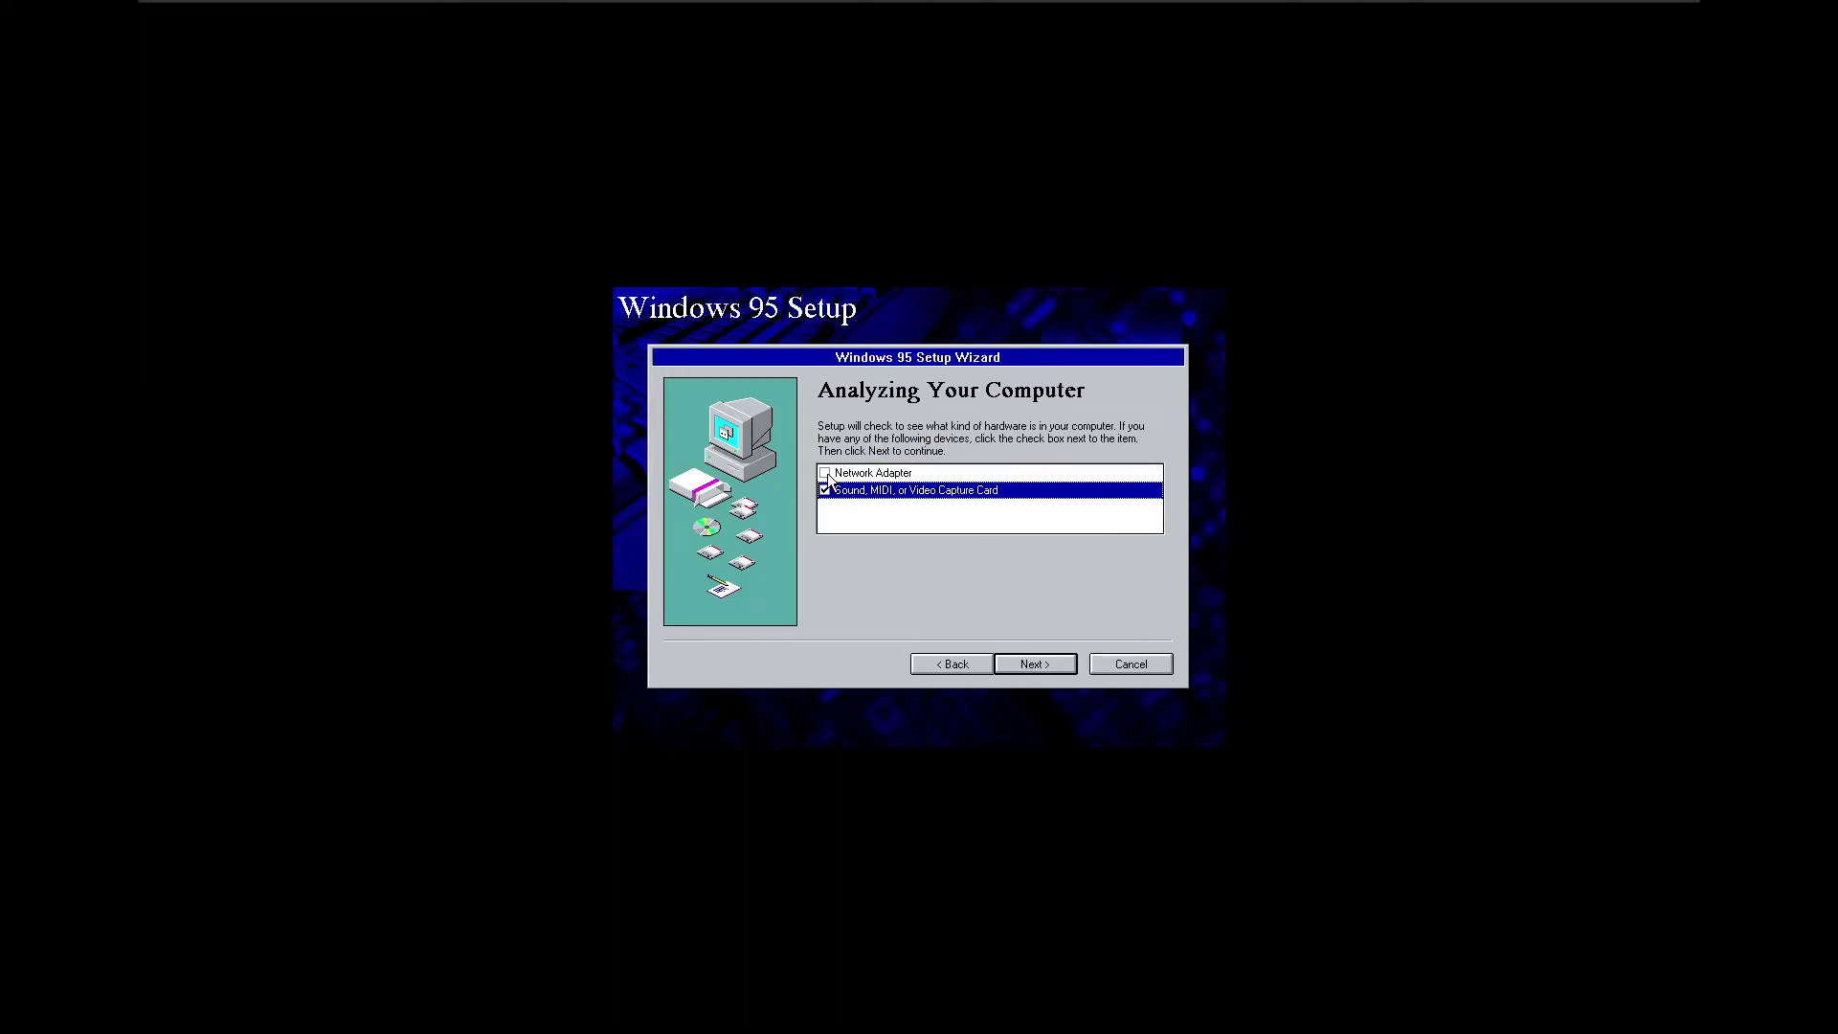
Tick Network Adapter alongside the sound card entry and start hardware detection
click(825, 473)
key(Up)
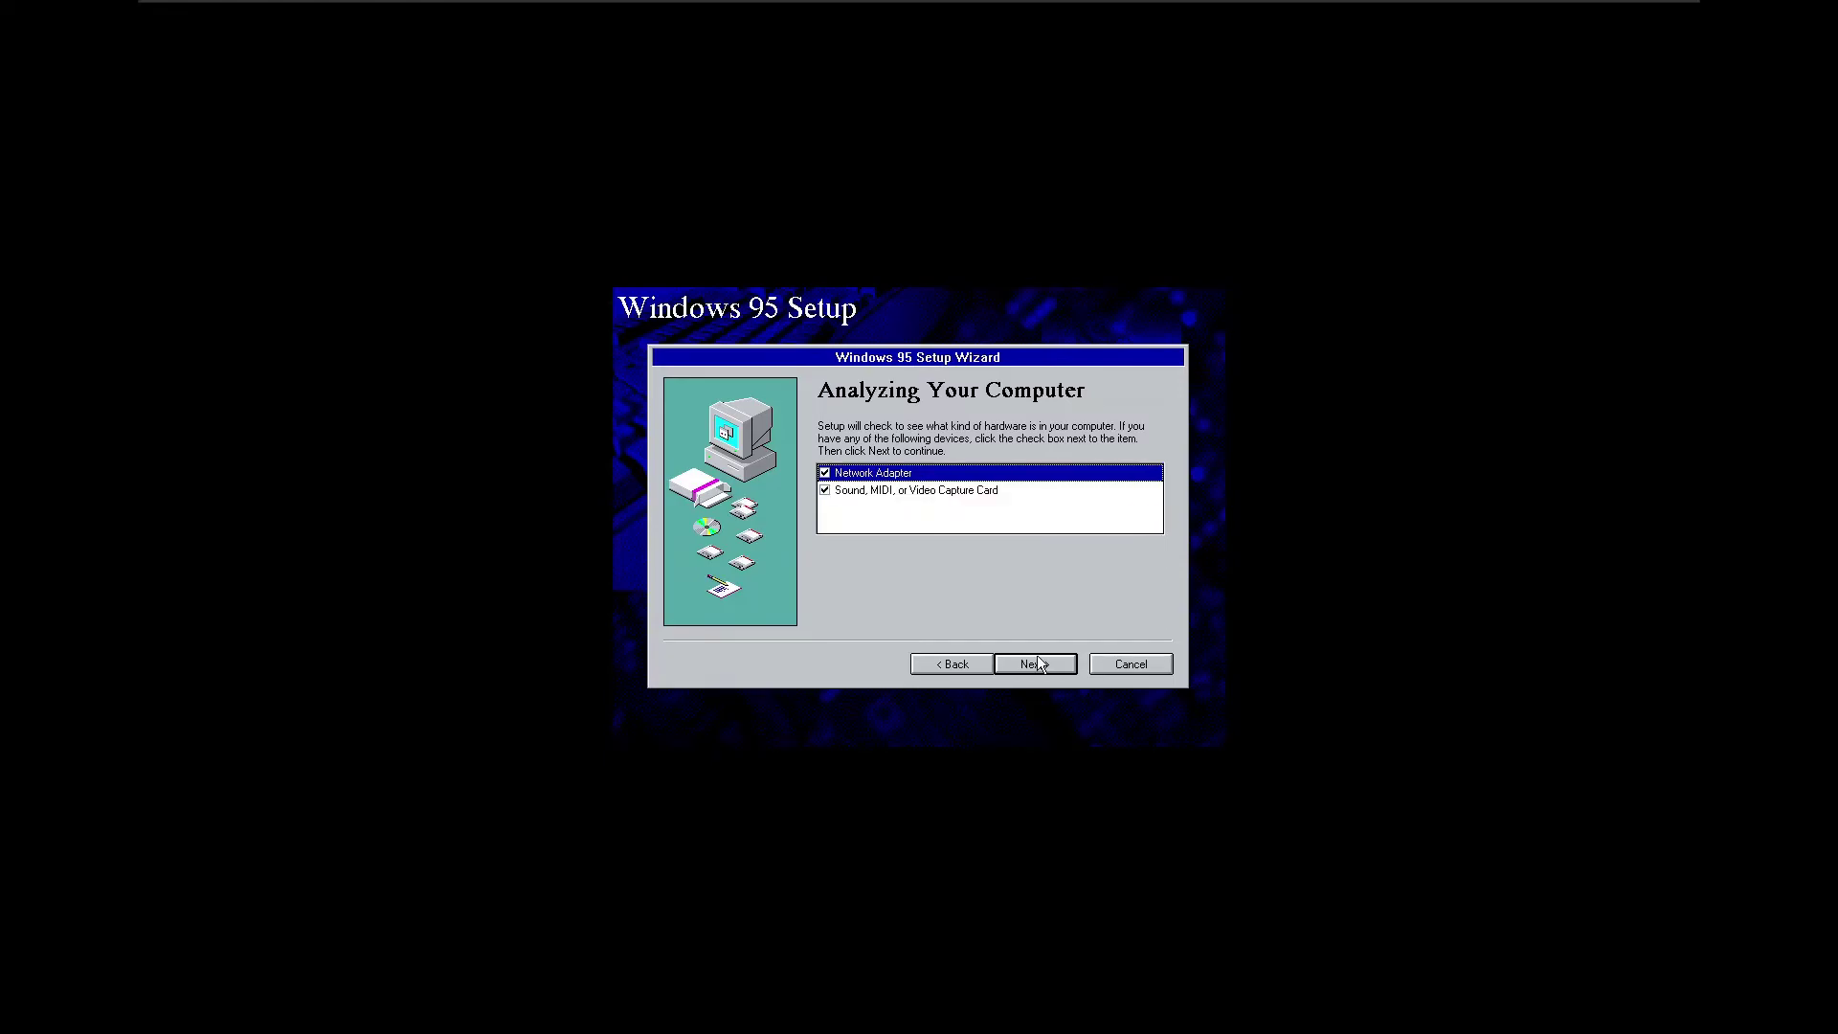
click(1038, 663)
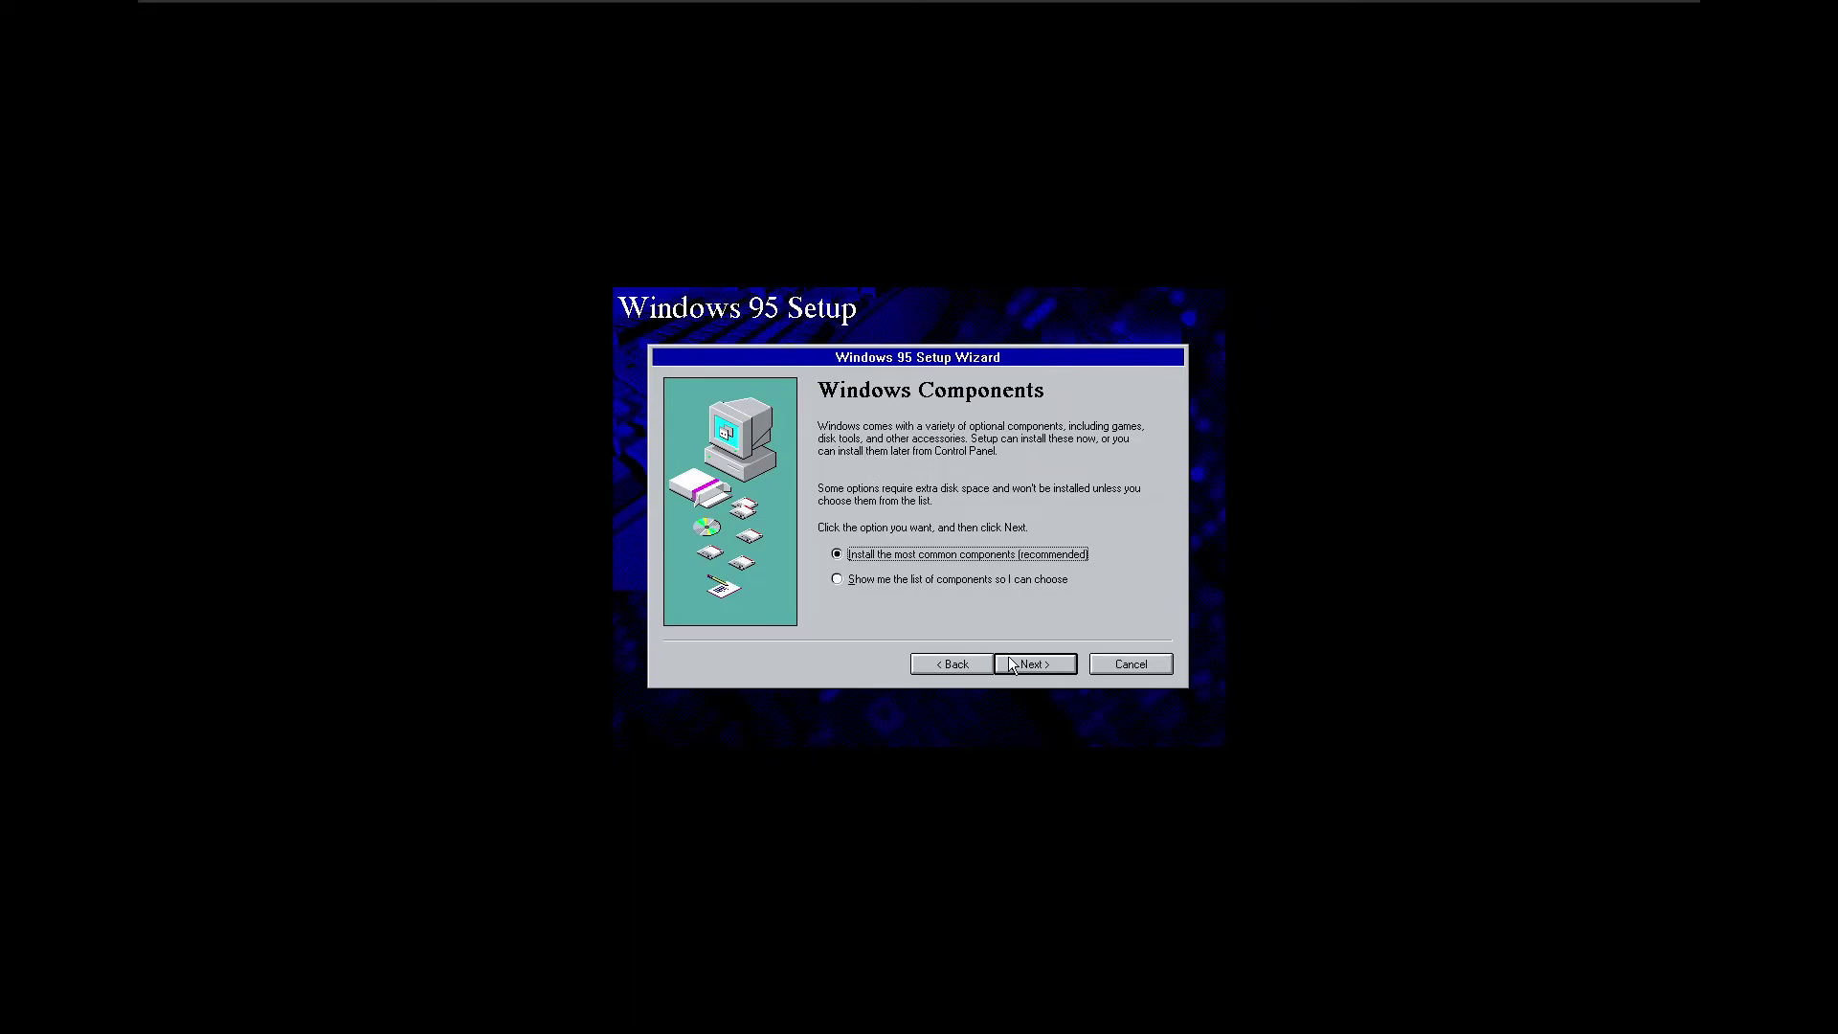
Browse the component list, then go back and choose Install the most common components
click(851, 589)
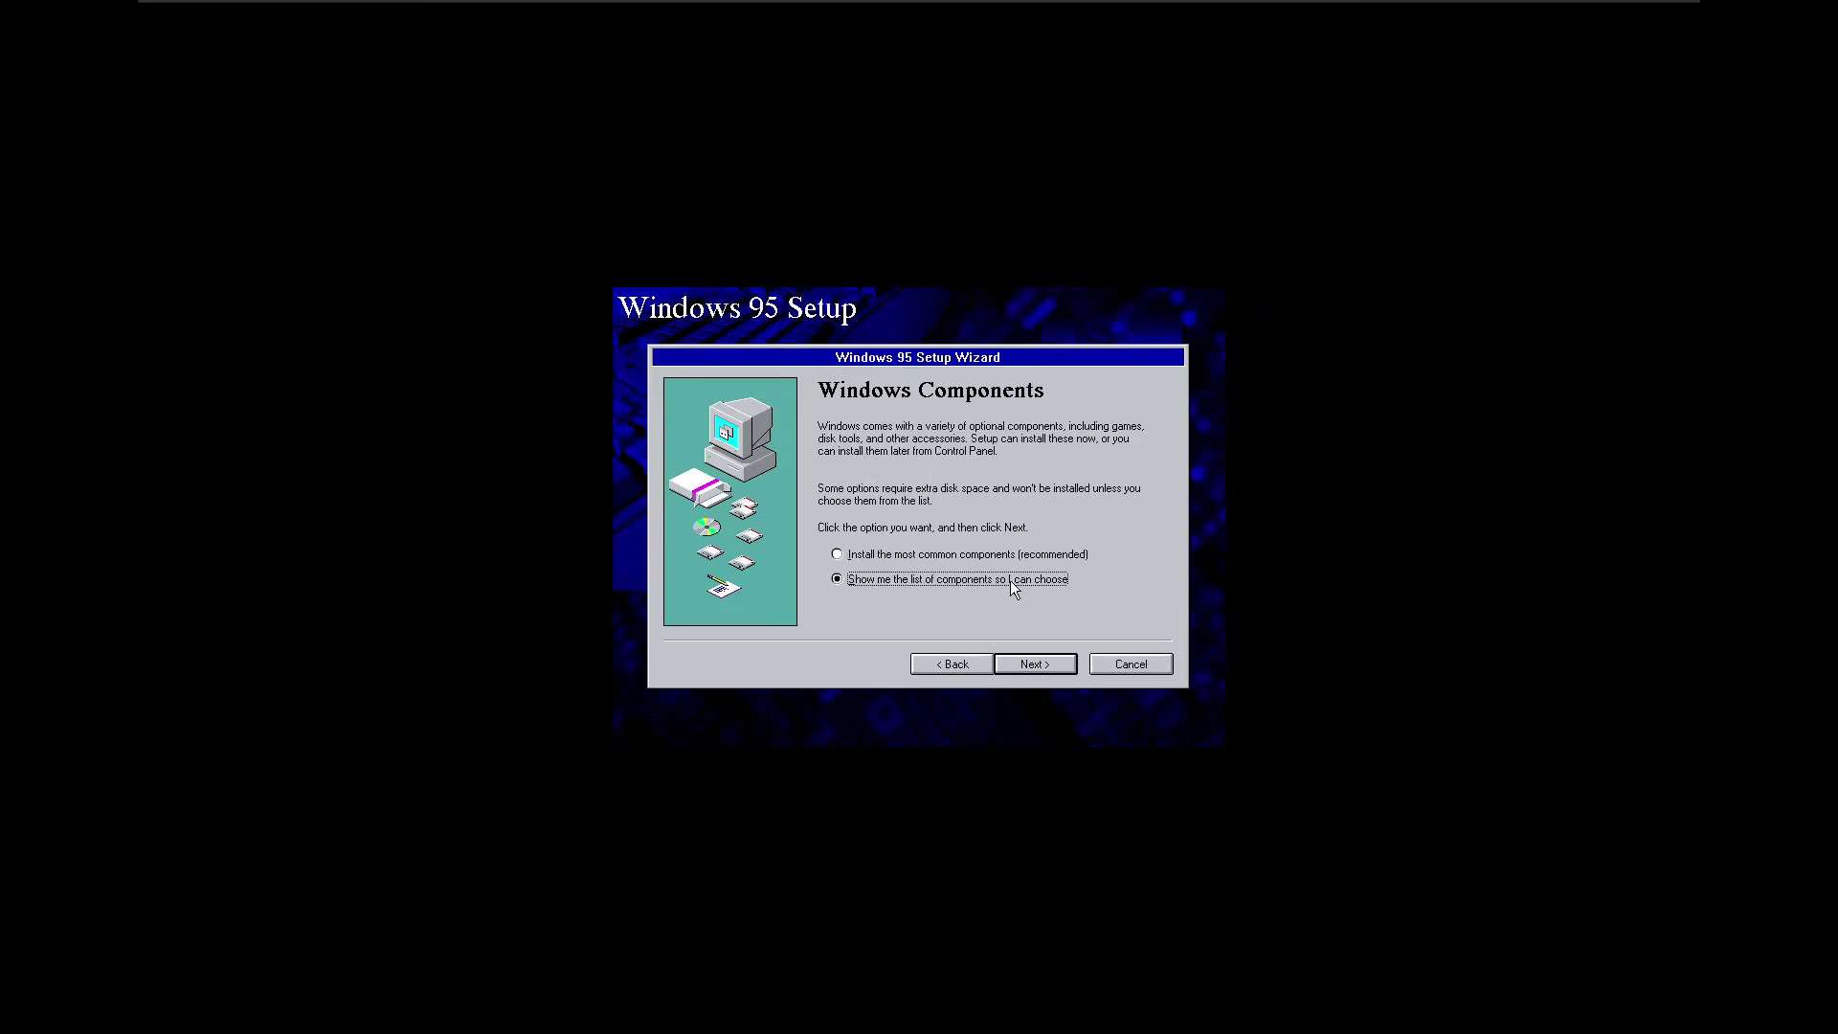
click(1039, 661)
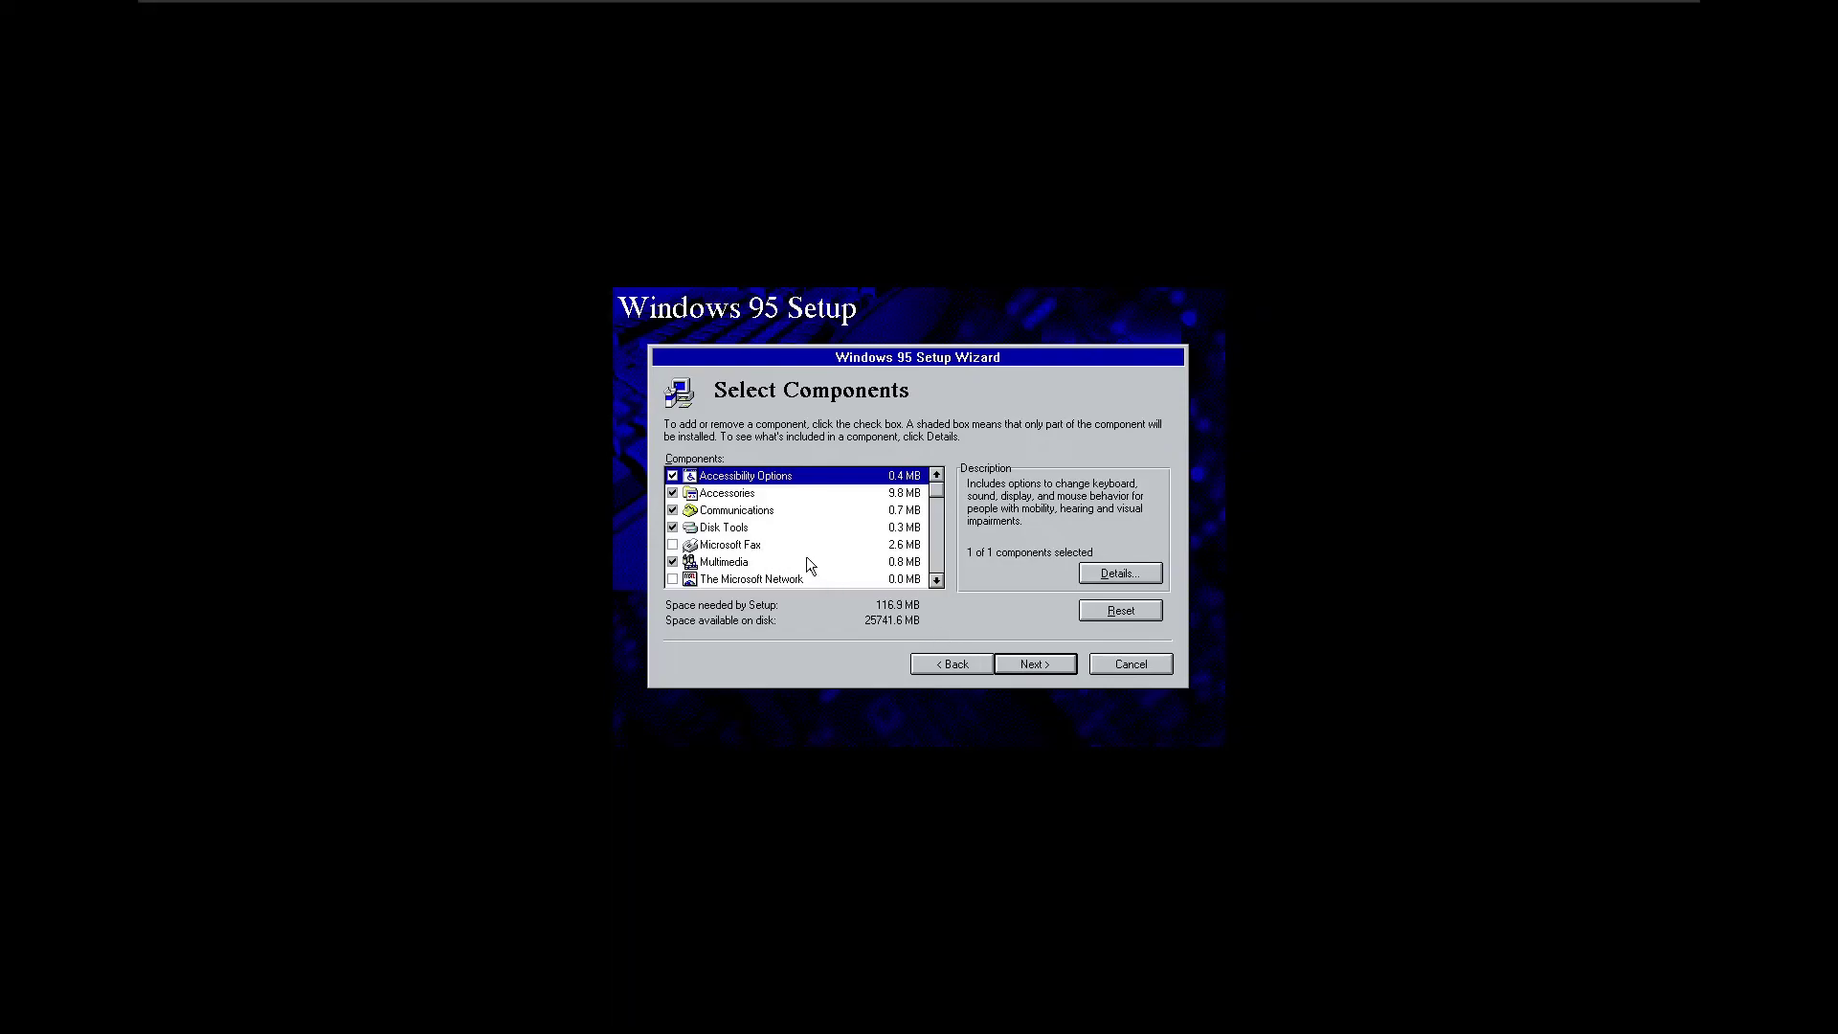
click(934, 581)
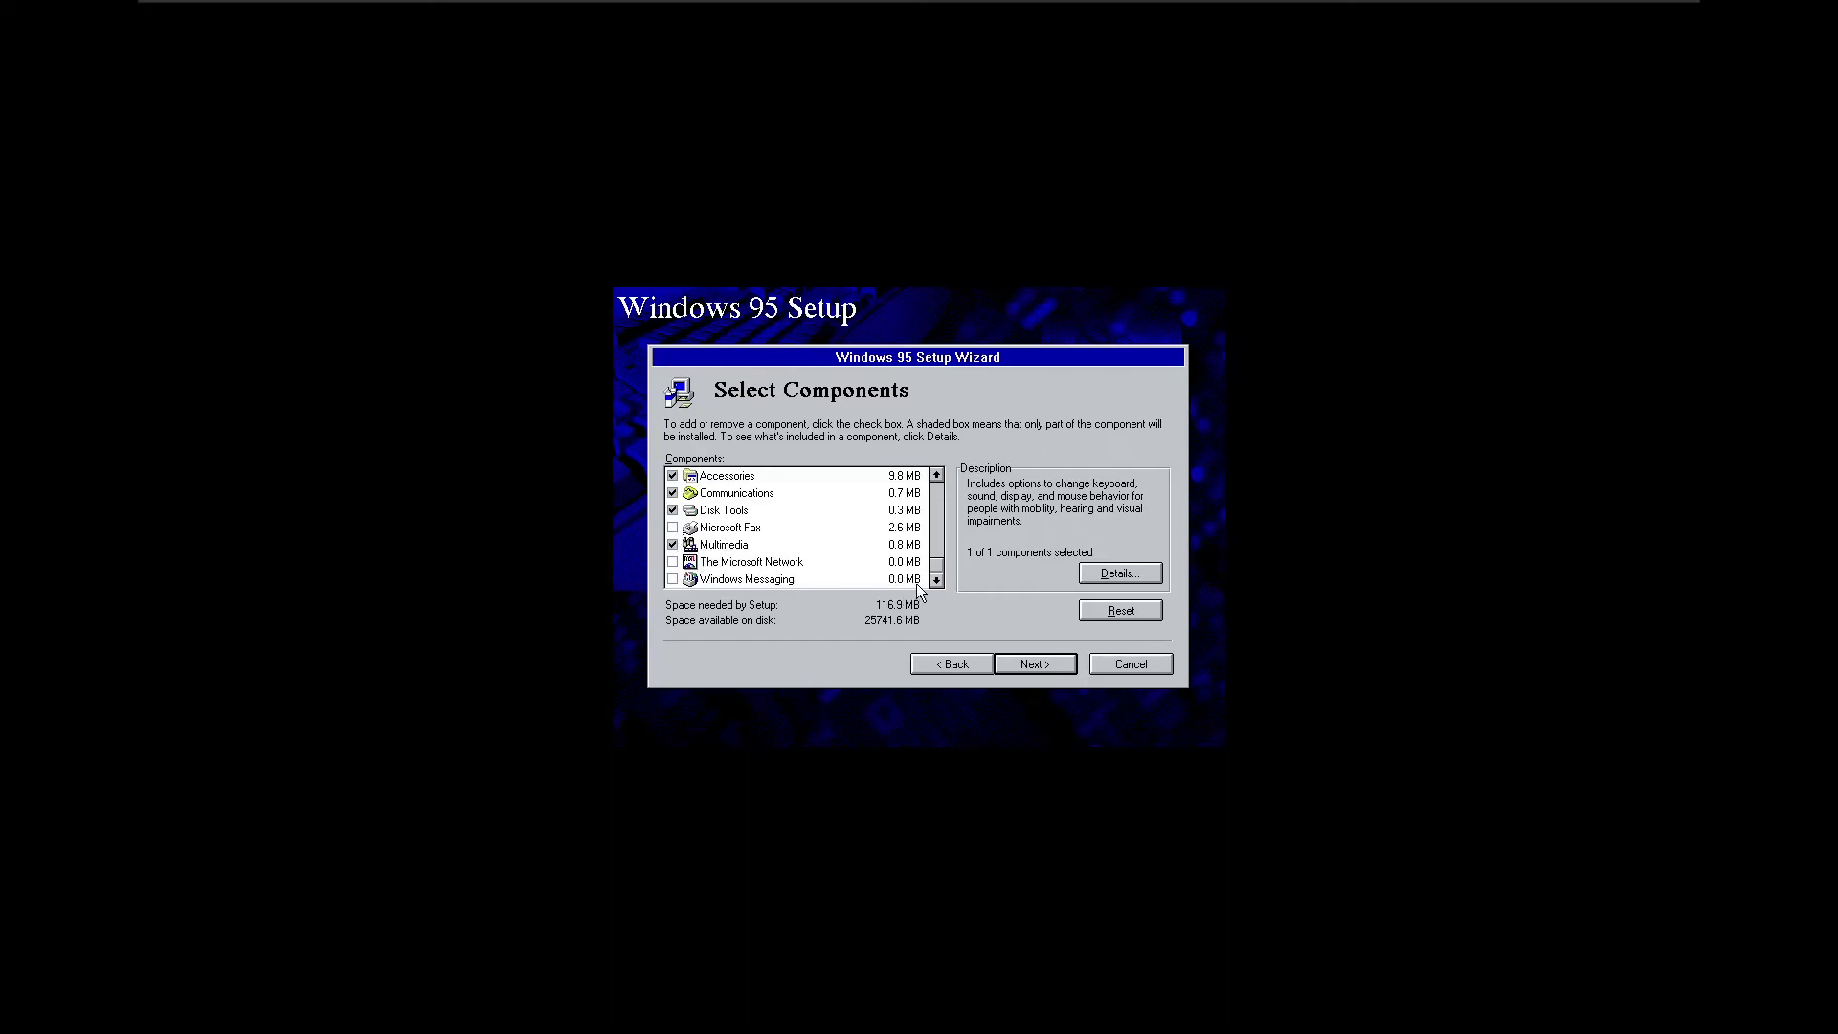
click(934, 522)
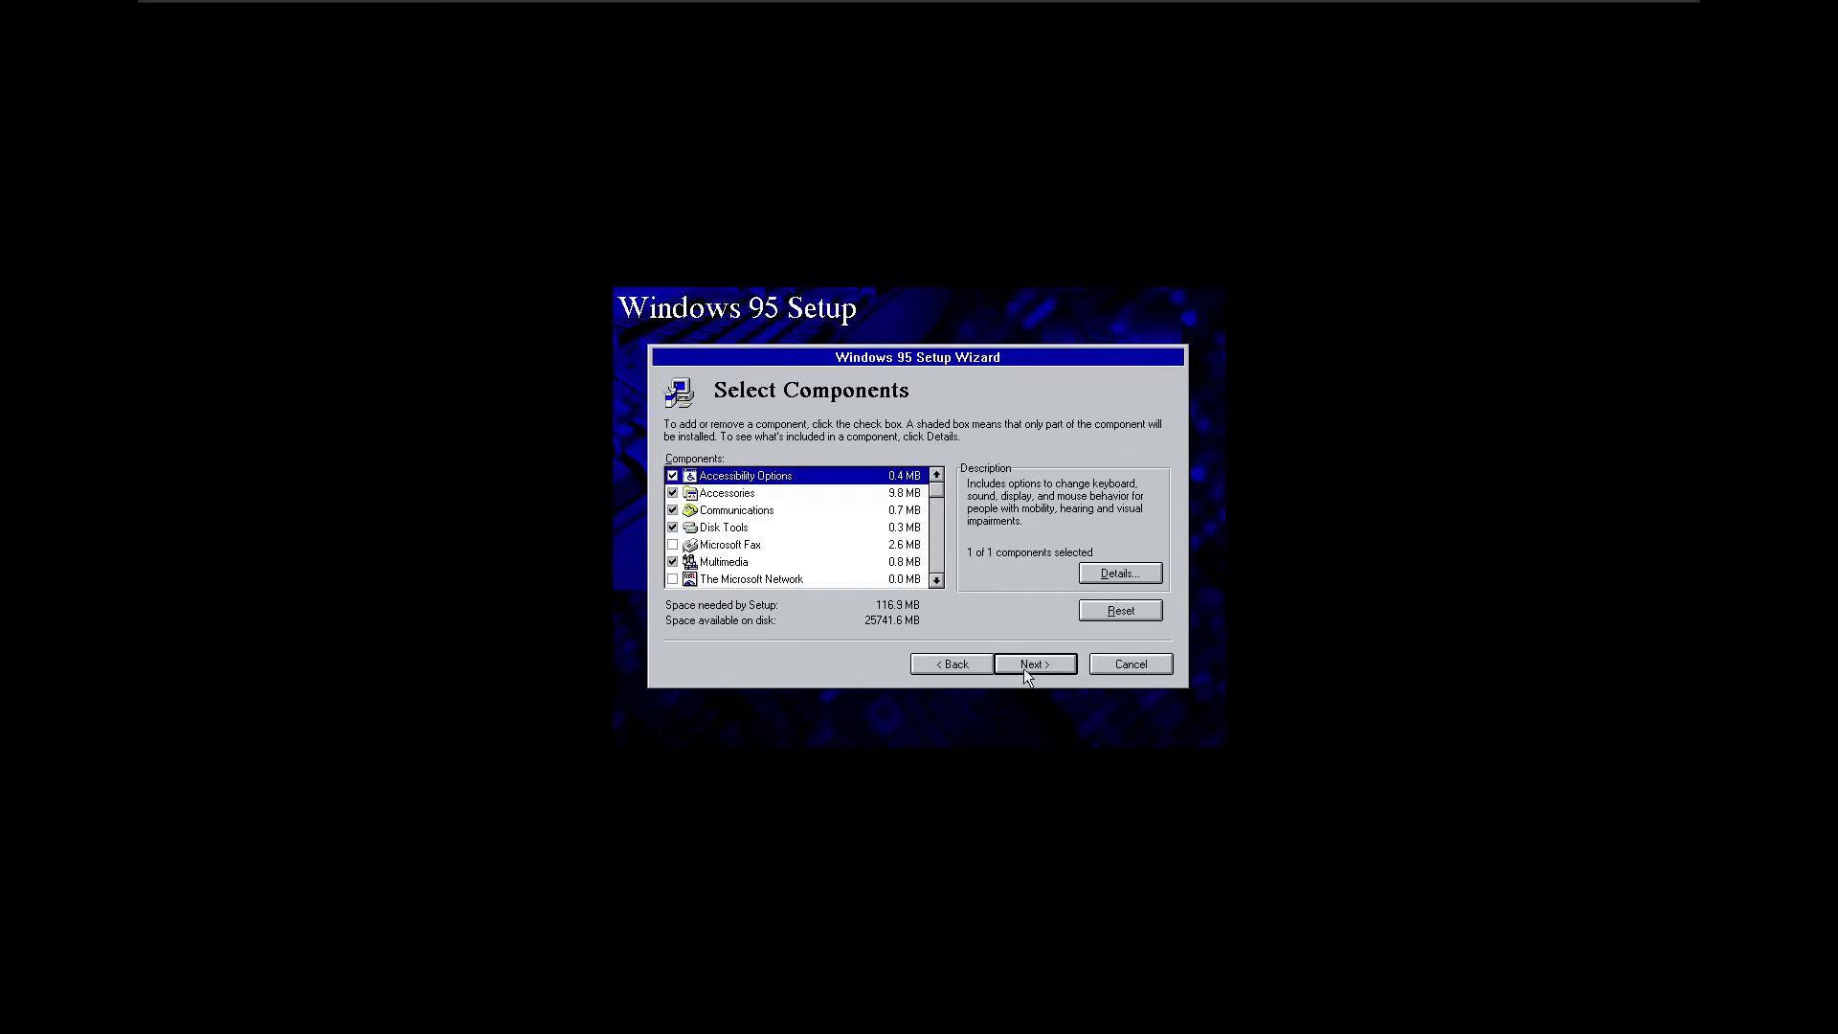
click(953, 672)
click(930, 556)
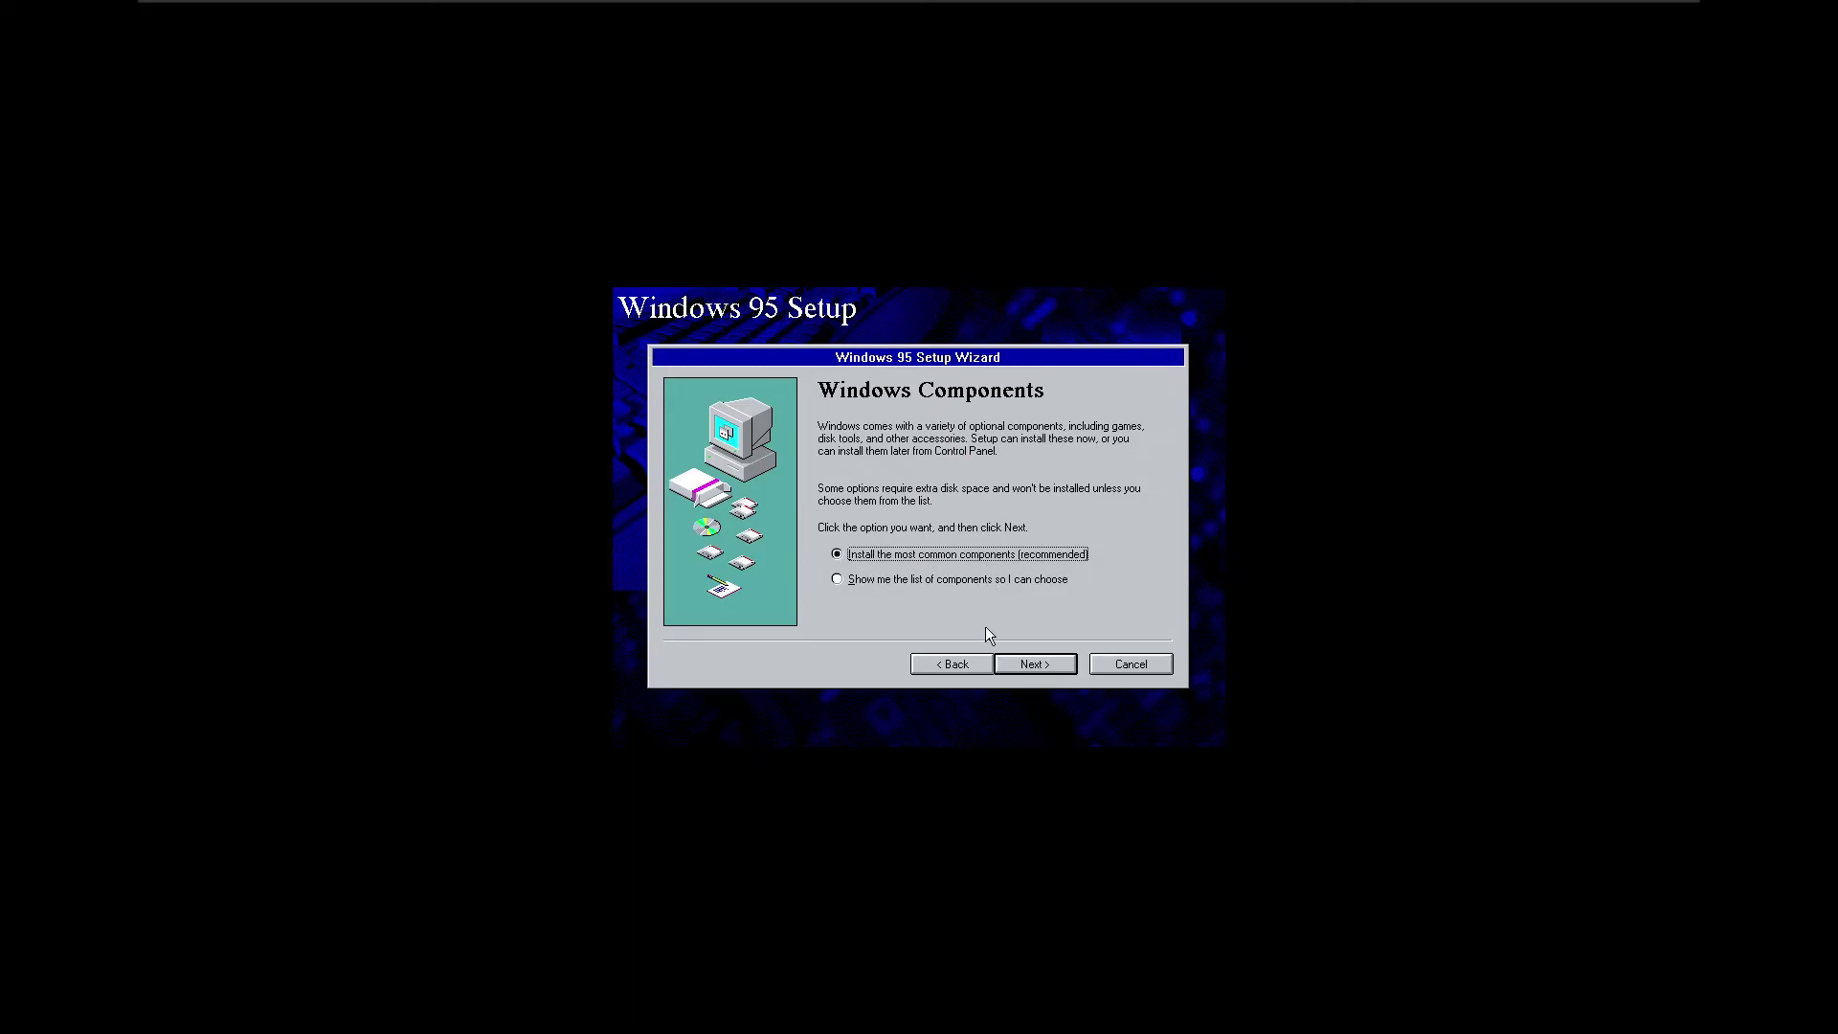
click(1037, 664)
Skip creating a Windows 95 startup disk and begin copying the setup files
click(930, 565)
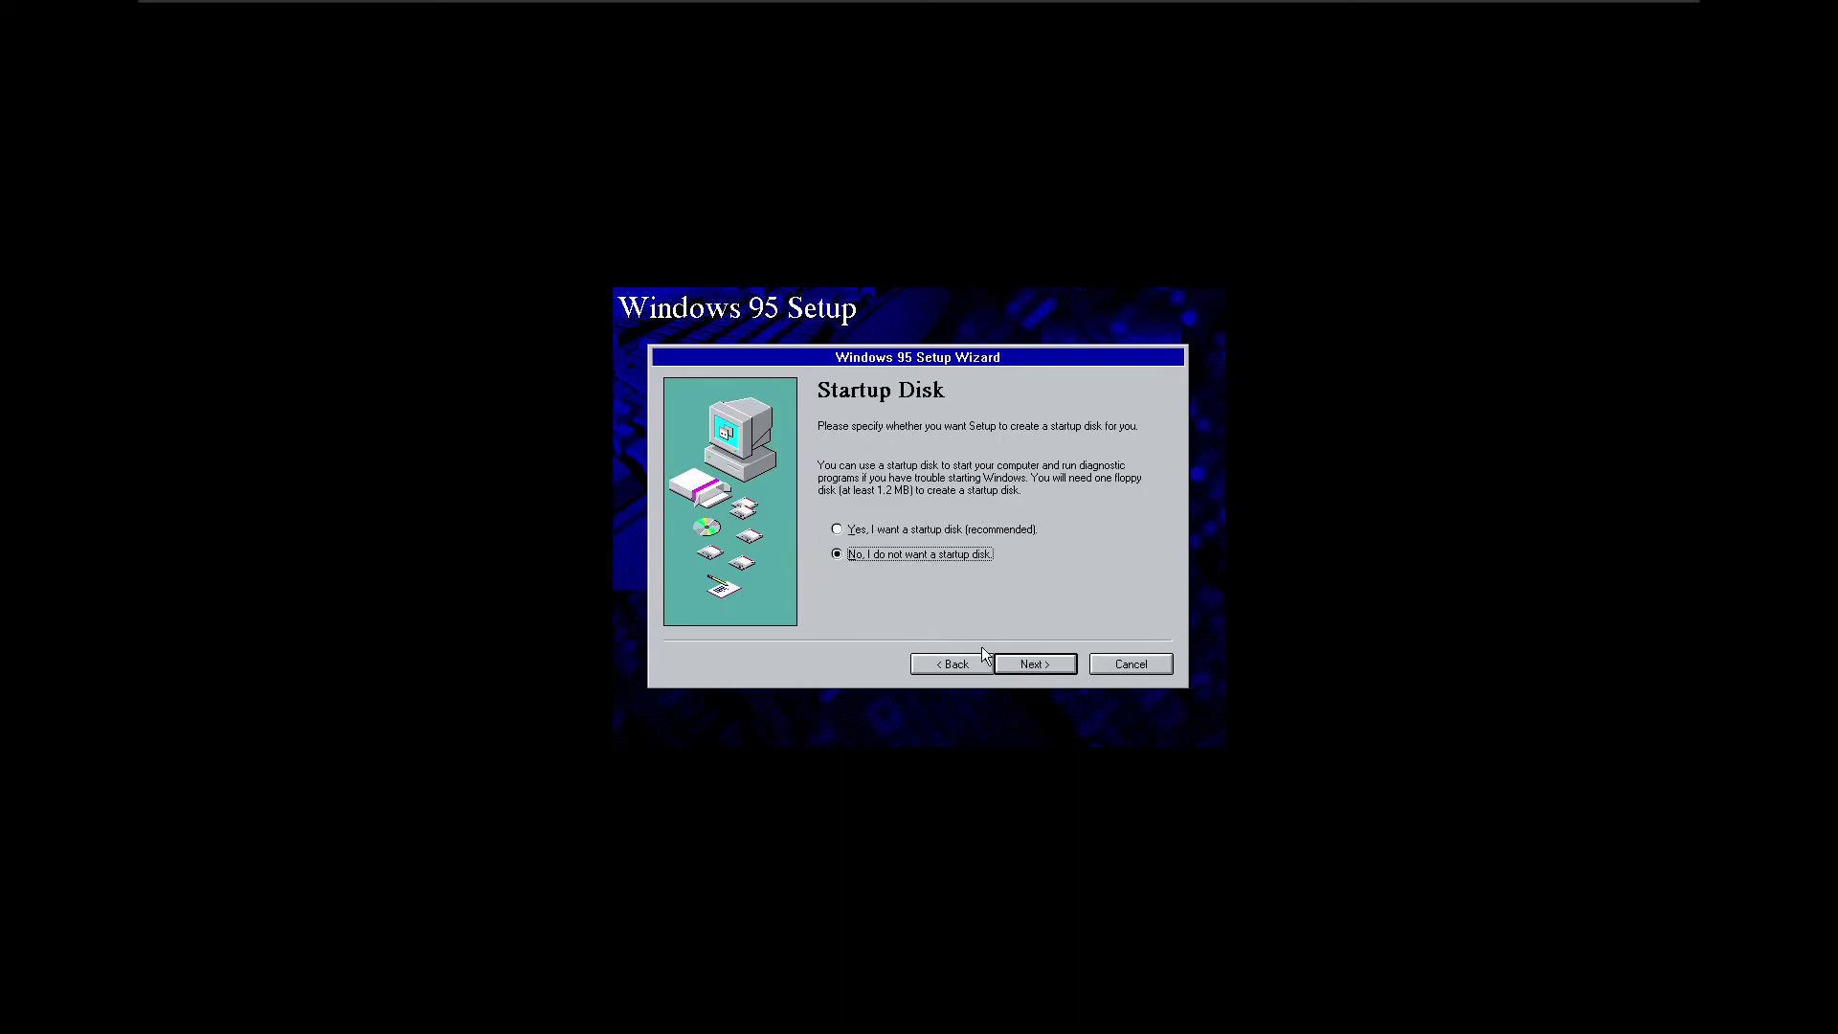
click(1040, 673)
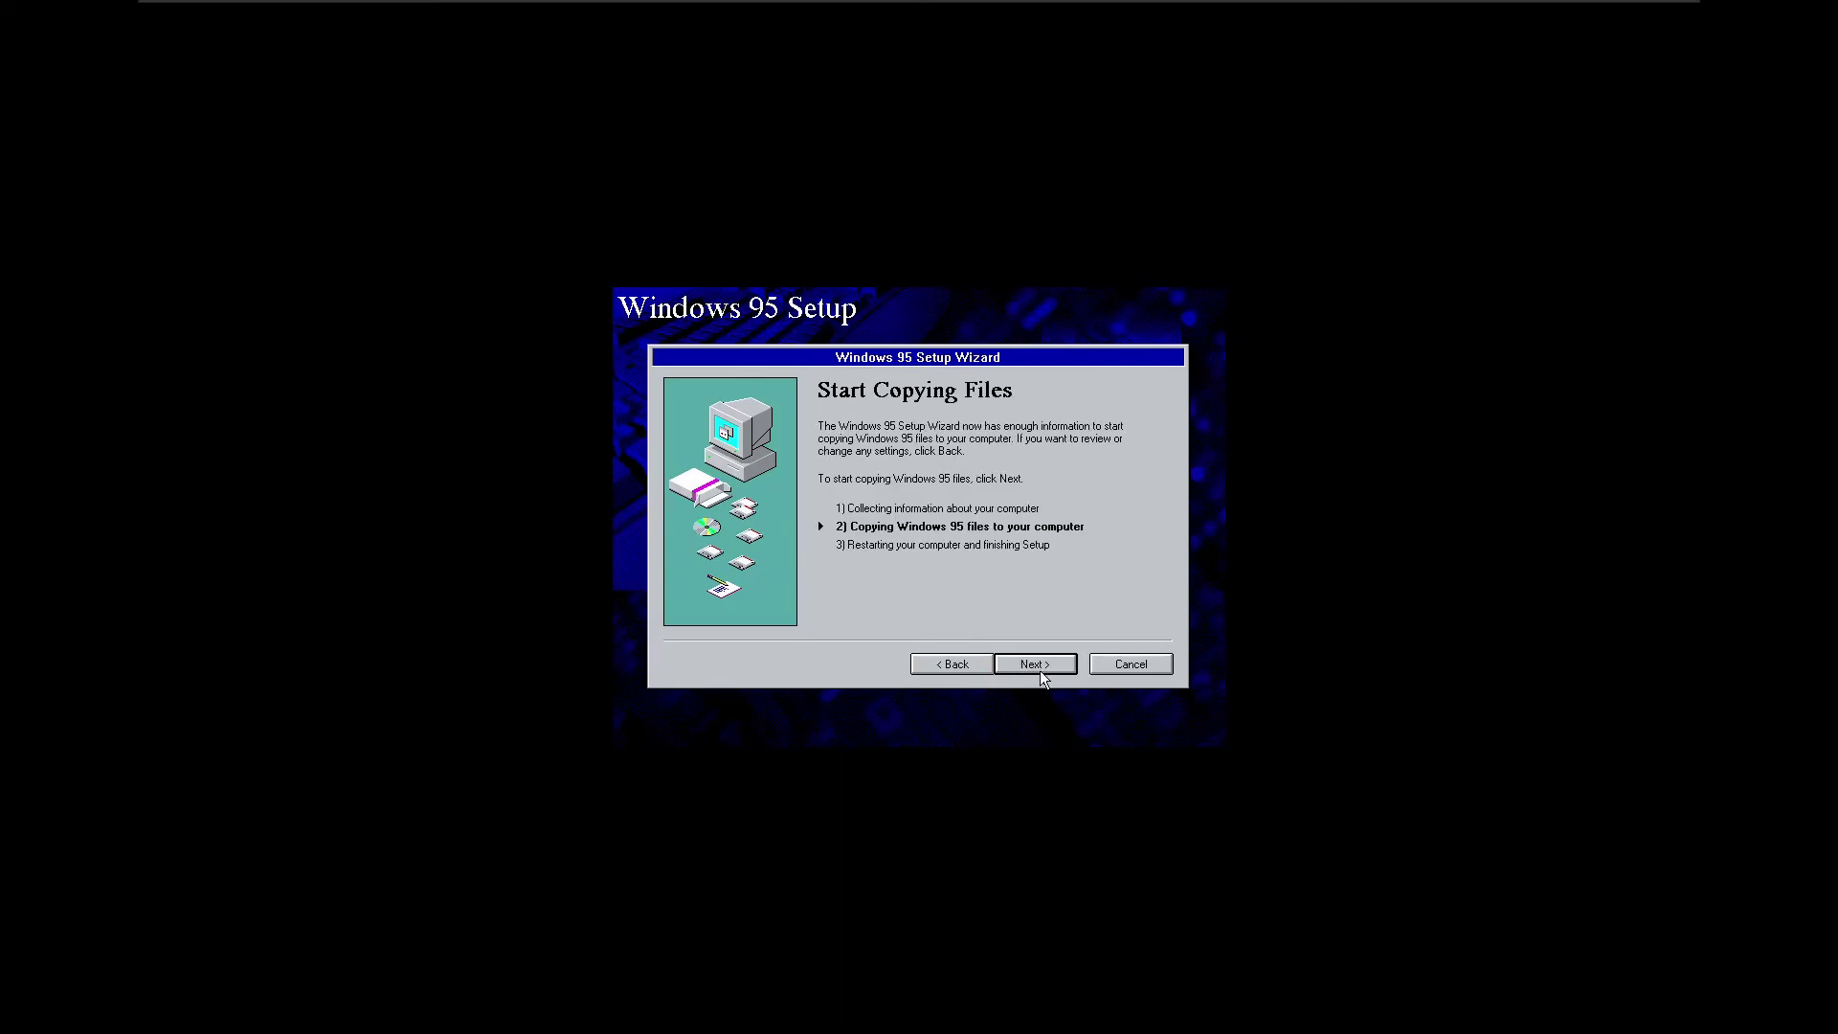
click(1039, 670)
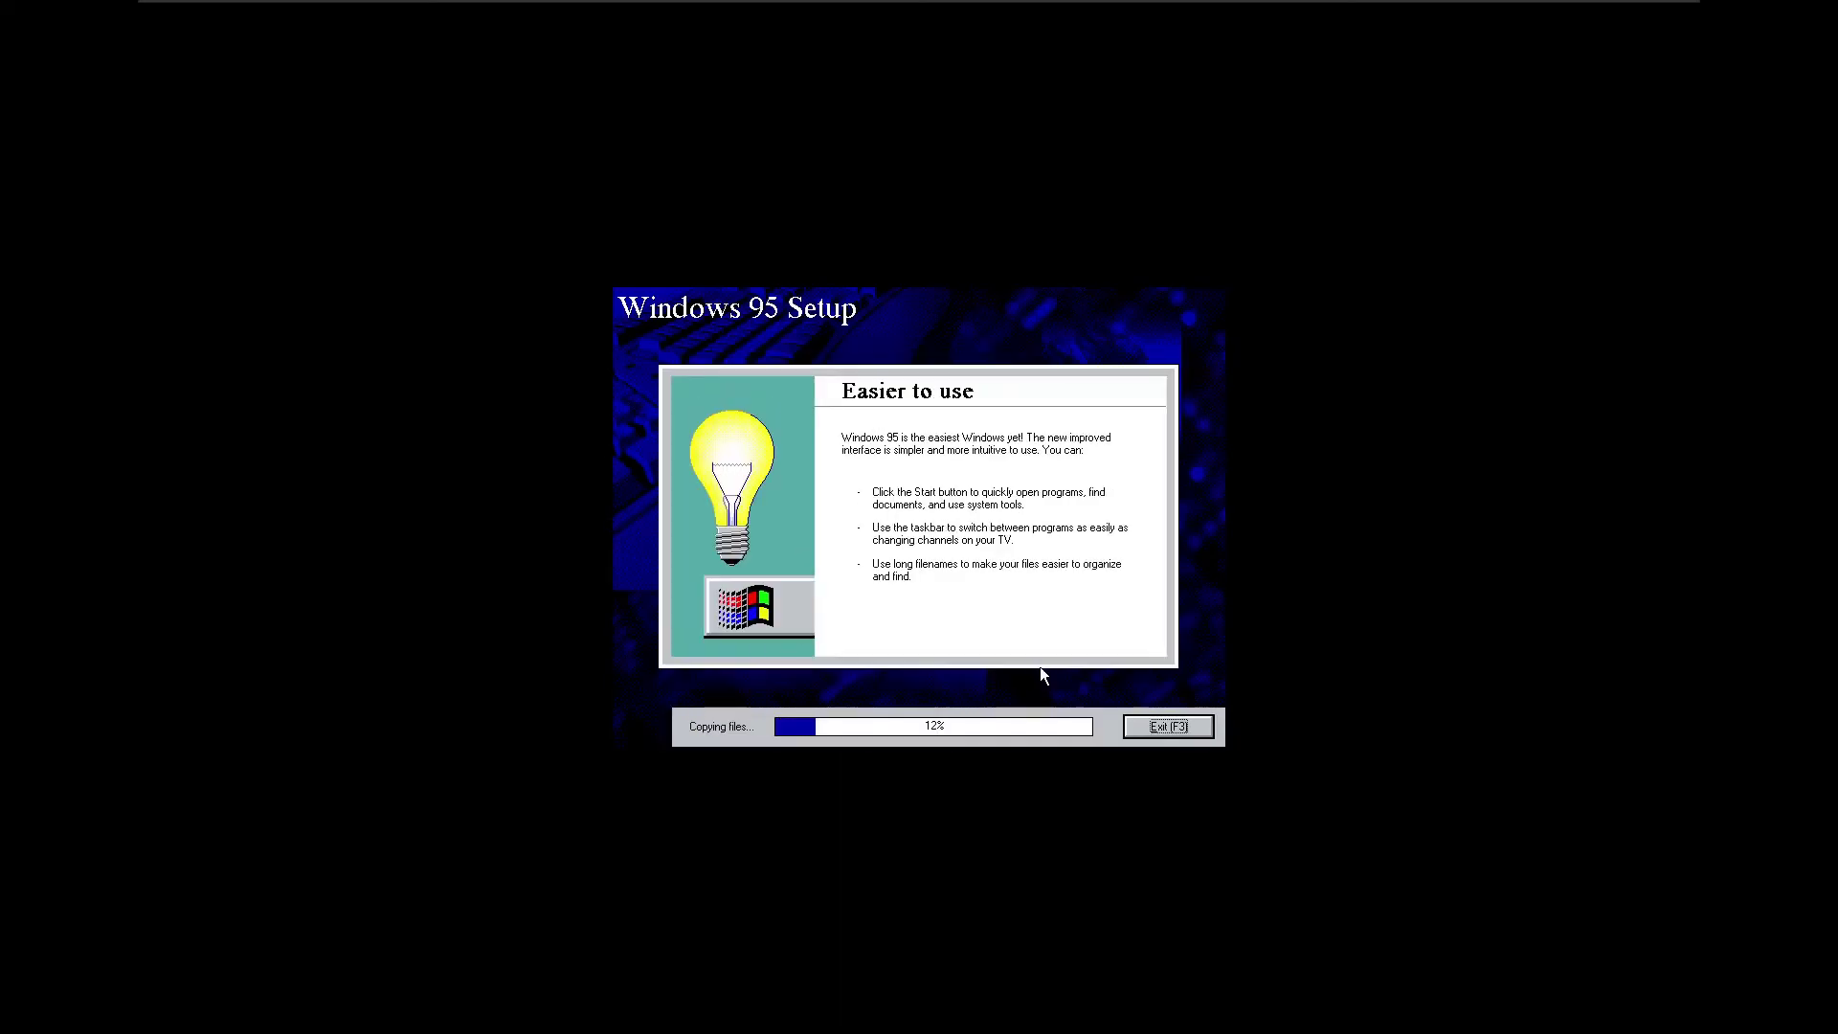